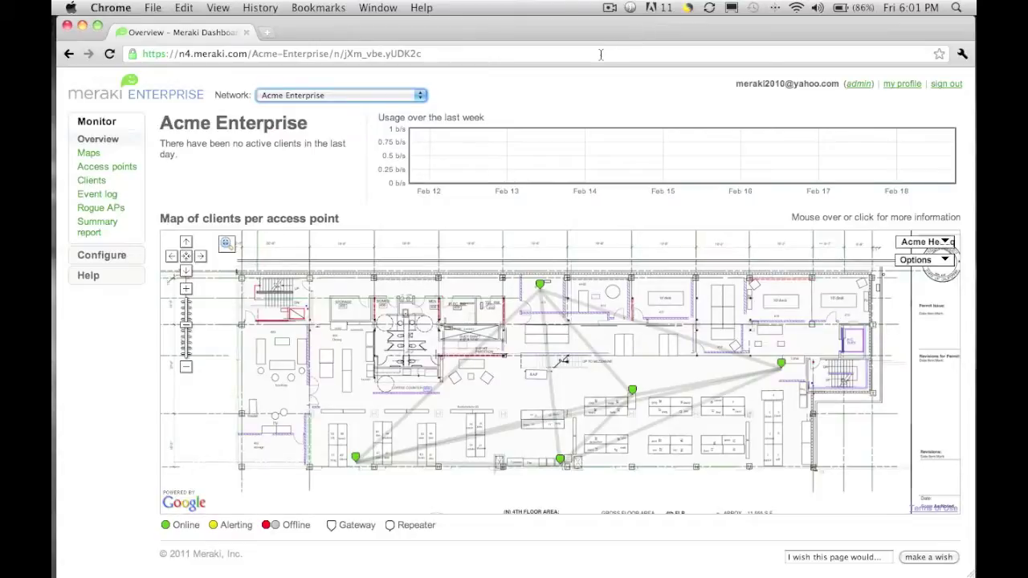
- Create a new VPN concentrator virtual machine named 'HQ Concentrator'
{"action": "left_click", "coordinate": [381, 96]}
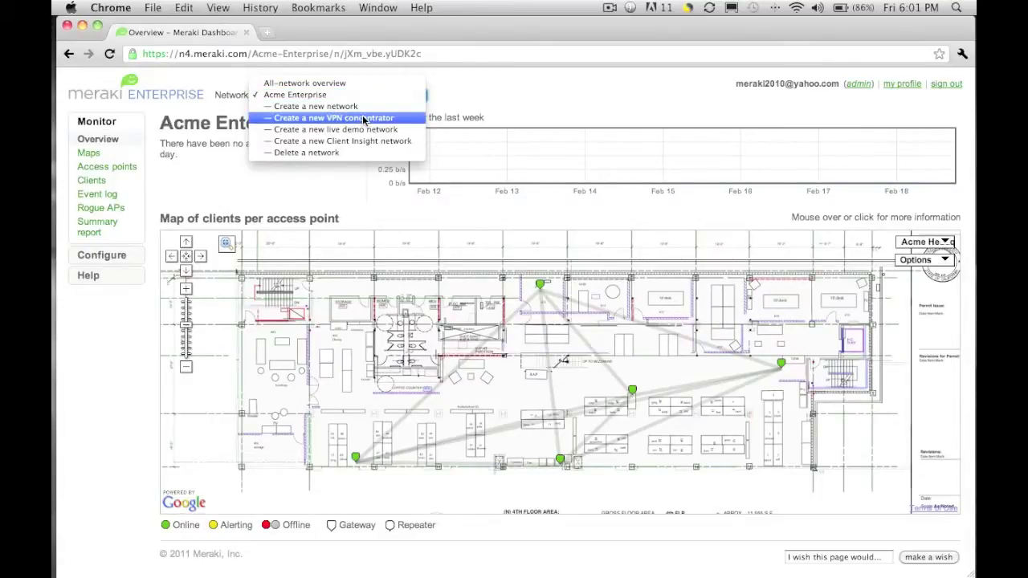
{"action": "left_click", "coordinate": [364, 119]}
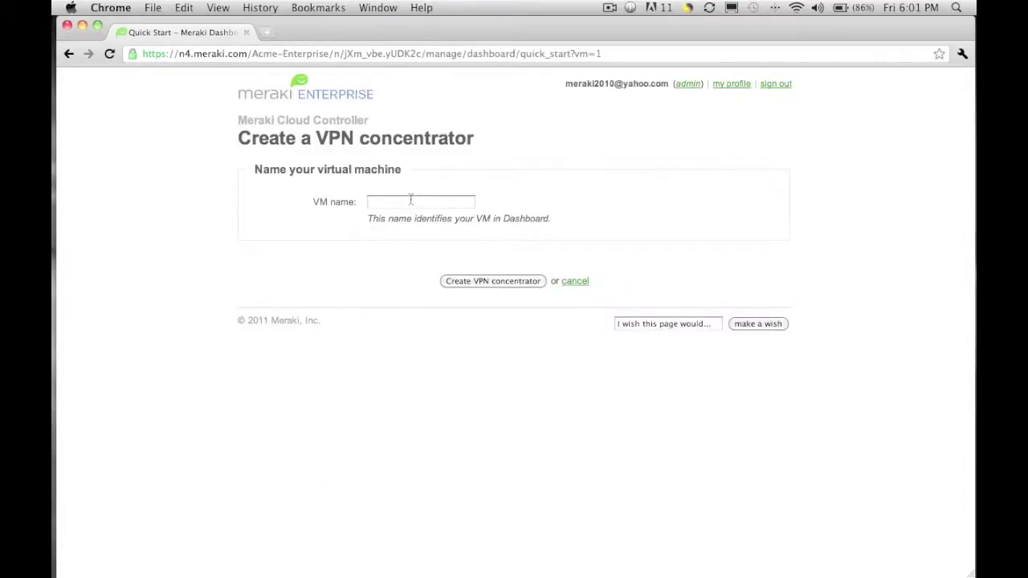
{"action": "left_click", "coordinate": [410, 200]}
{"action": "type", "text": "HQ Conc"}
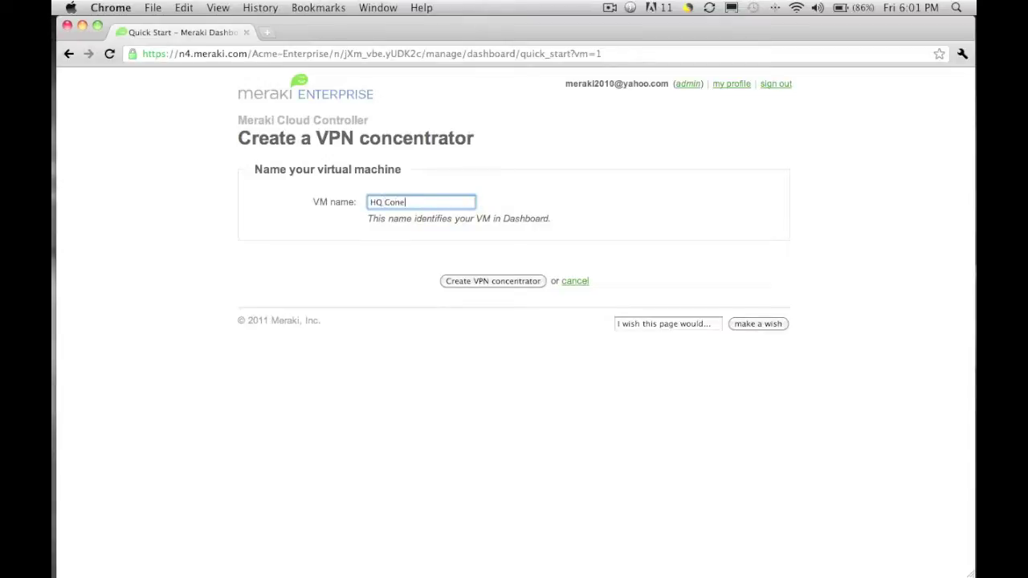
{"action": "type", "text": "entrator"}
{"action": "left_click", "coordinate": [497, 281]}
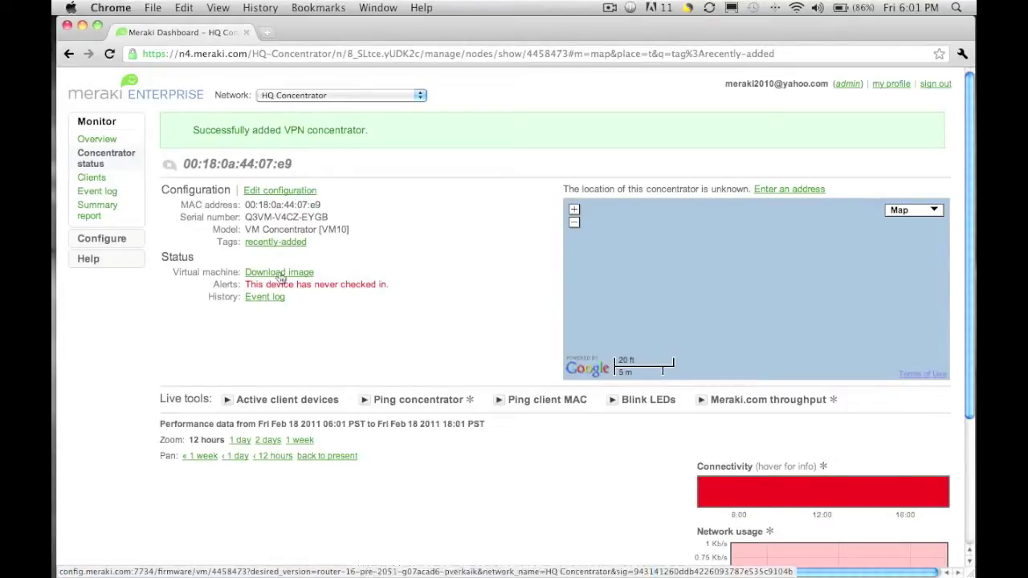
- Download the HQ Concentrator's virtual machine image zip from its status page
{"action": "left_click", "coordinate": [279, 273]}
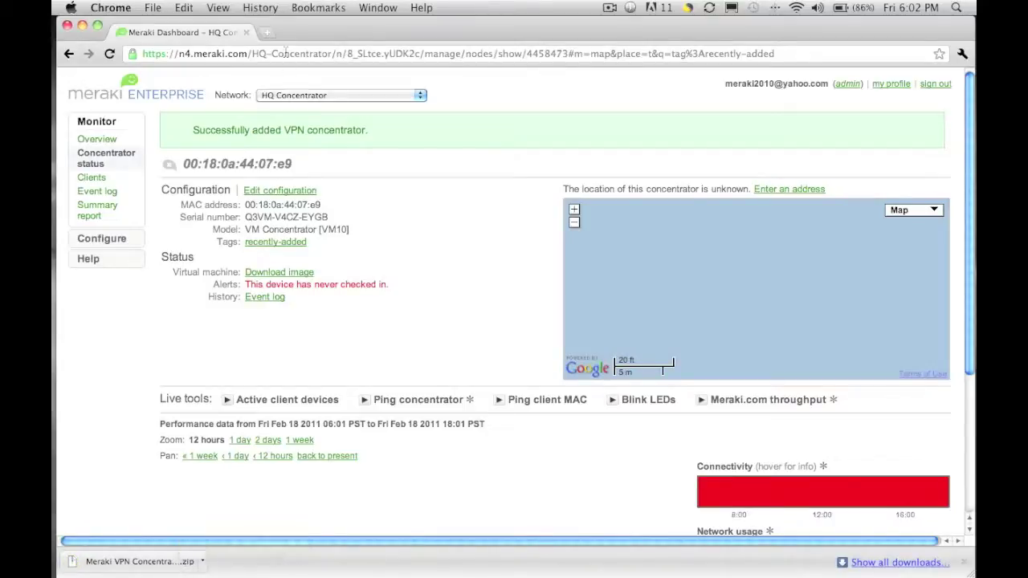
- Move the browser aside and unzip the downloaded concentrator archive on the desktop
{"action": "left_click_drag", "start_coordinate": [285, 27], "coordinate": [395, 27]}
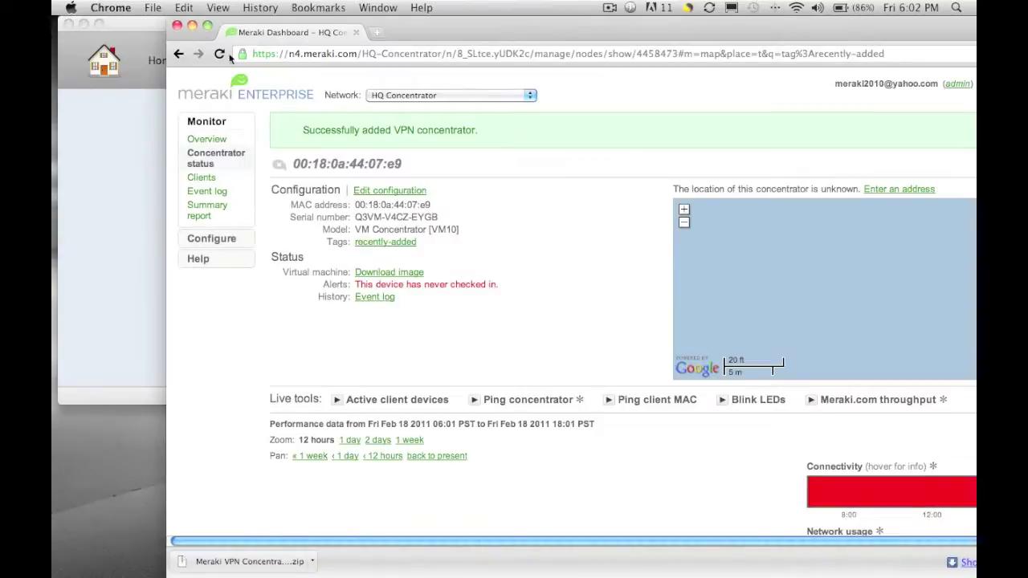
{"action": "left_click_drag", "start_coordinate": [222, 32], "coordinate": [97, 351]}
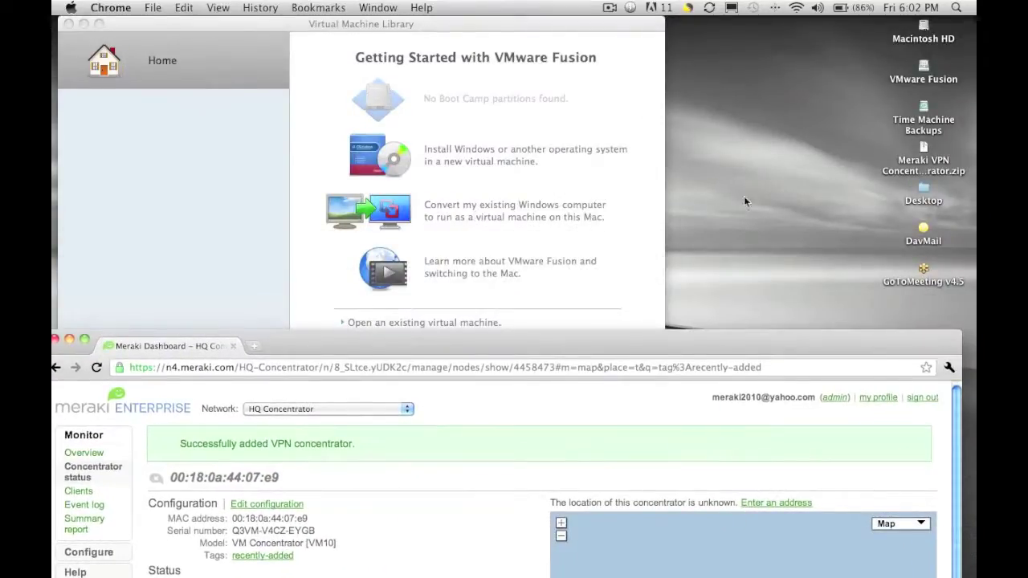
{"action": "left_click", "coordinate": [923, 153]}
{"action": "double_click", "coordinate": [923, 153]}
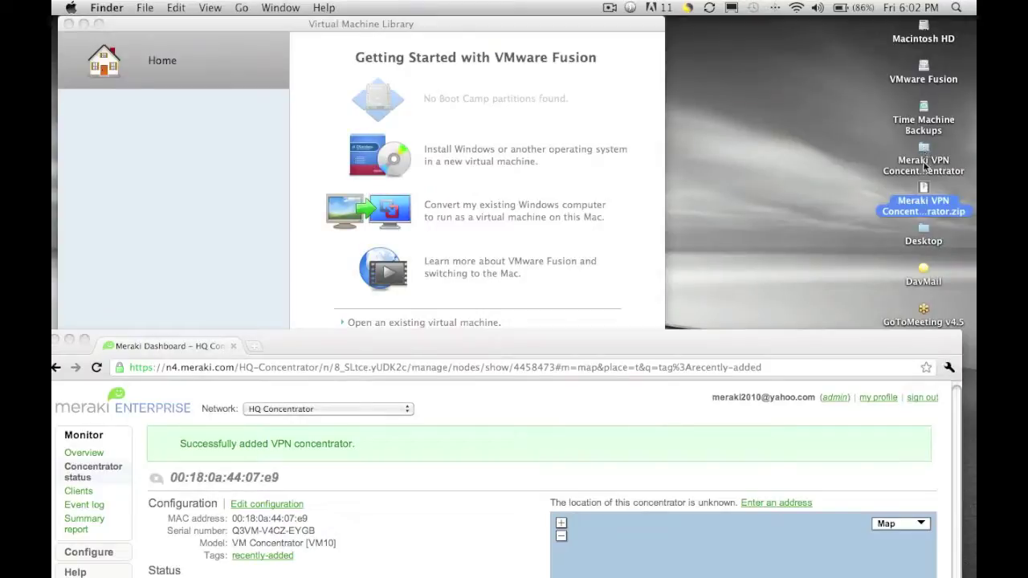
- Trash the concentrator zip and bring the VMware Fusion Virtual Machine Library forward
{"action": "left_click_drag", "start_coordinate": [925, 191], "coordinate": [53, 447]}
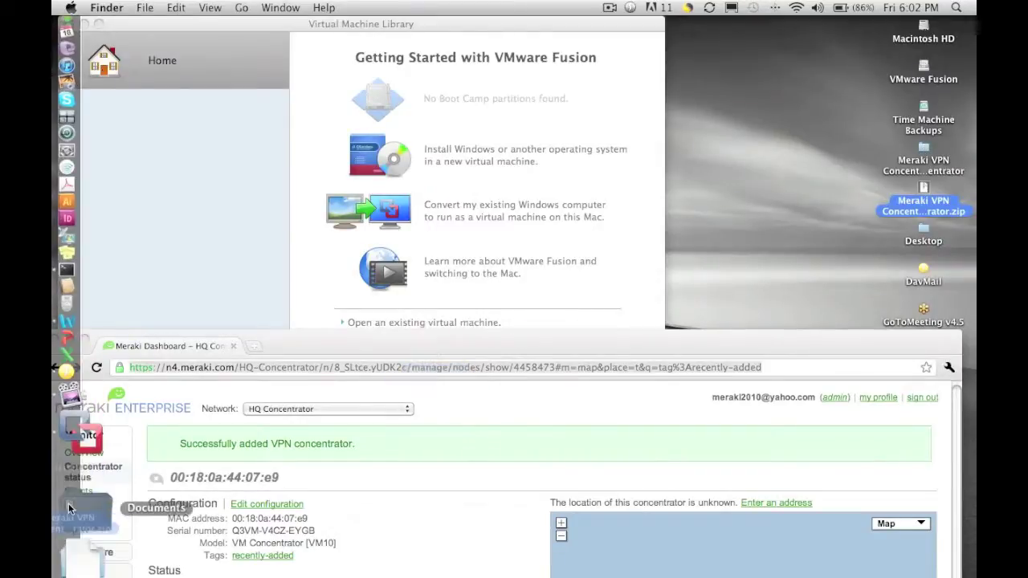
{"action": "left_click_drag", "start_coordinate": [69, 508], "coordinate": [82, 550]}
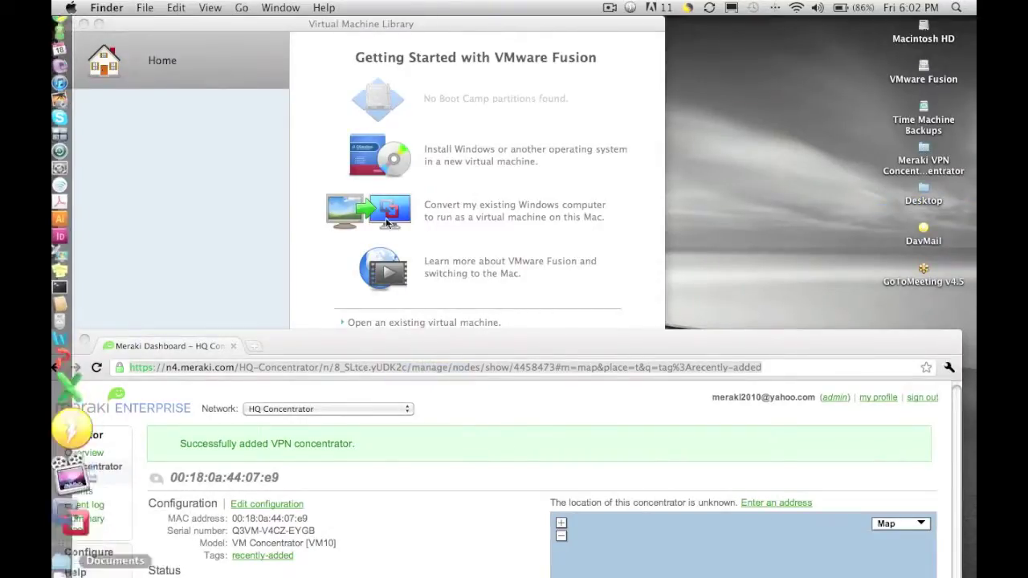
{"action": "left_click", "coordinate": [580, 113]}
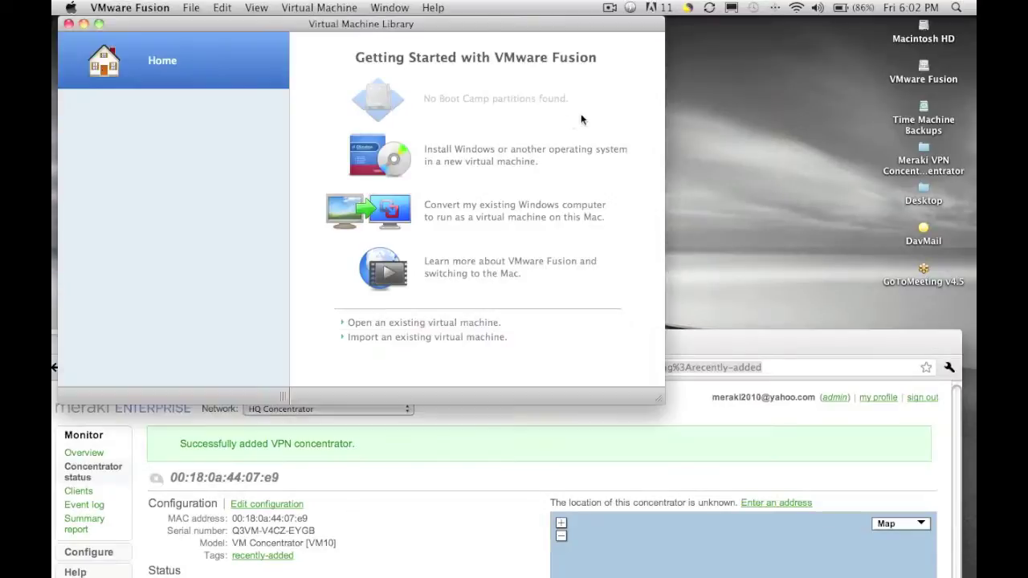
{"action": "left_click_drag", "start_coordinate": [480, 23], "coordinate": [550, 45]}
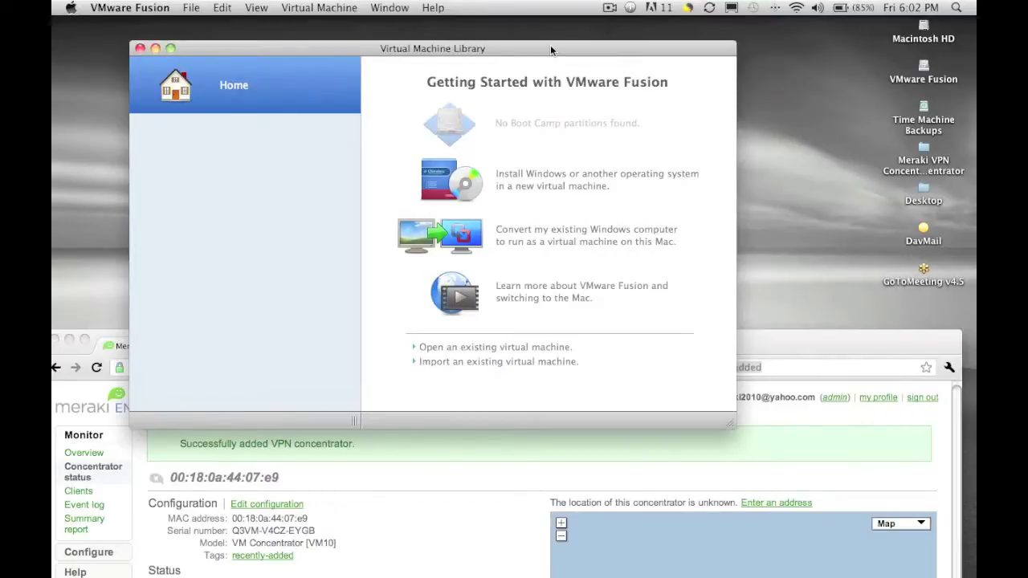
- Open meraki.vmx from the Meraki VPN Concentrator folder in VMware Fusion without upgrading
{"action": "left_click", "coordinate": [456, 349]}
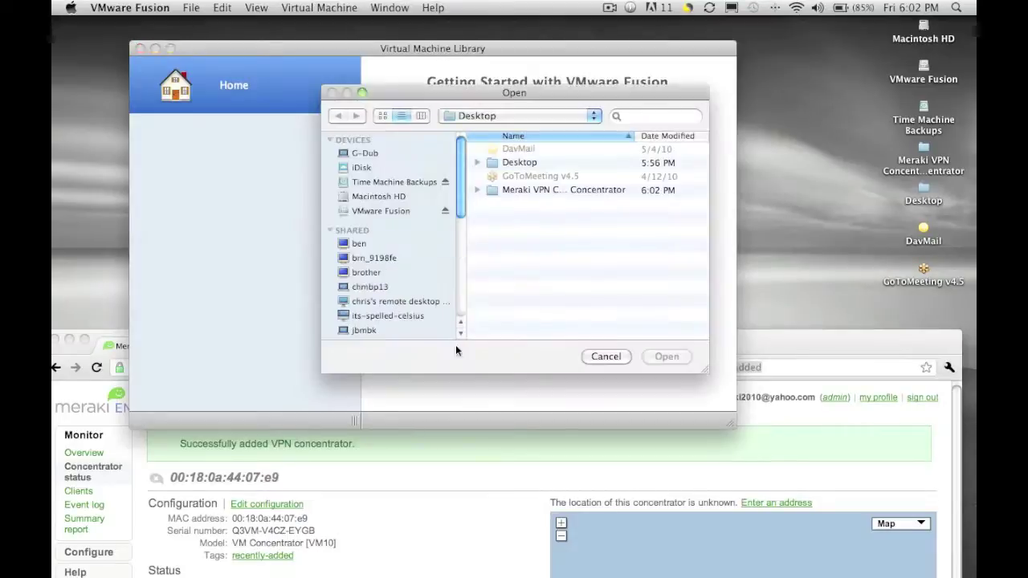
{"action": "left_click", "coordinate": [479, 186]}
{"action": "left_click", "coordinate": [537, 217]}
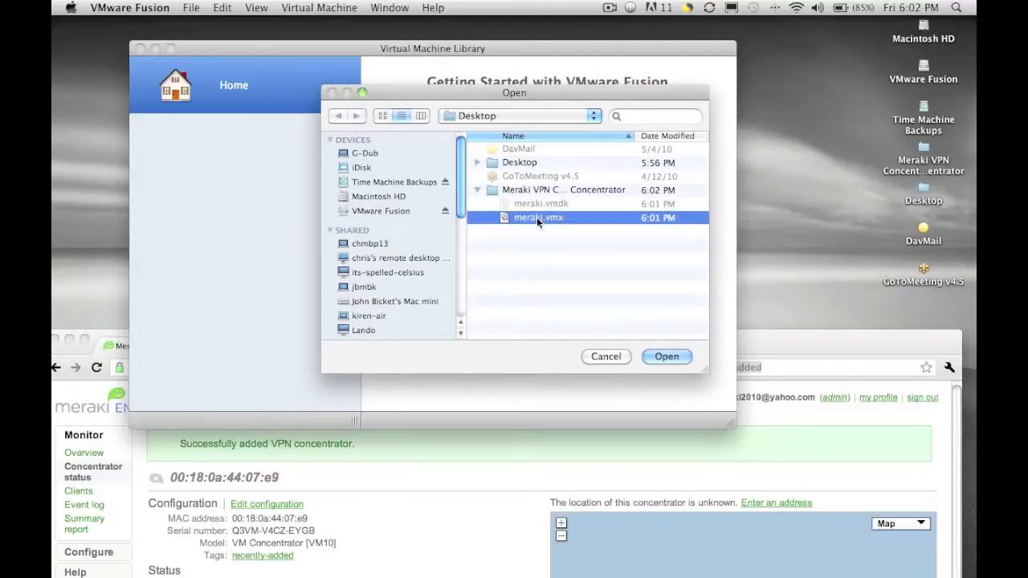
{"action": "left_click", "coordinate": [665, 357]}
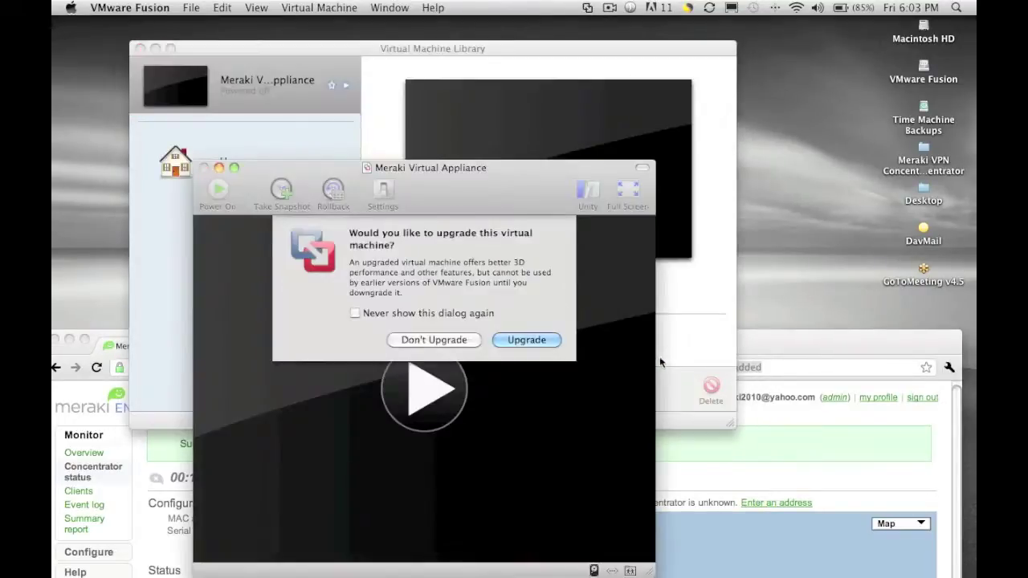
{"action": "left_click", "coordinate": [441, 340]}
{"action": "left_click_drag", "start_coordinate": [450, 165], "coordinate": [446, 104]}
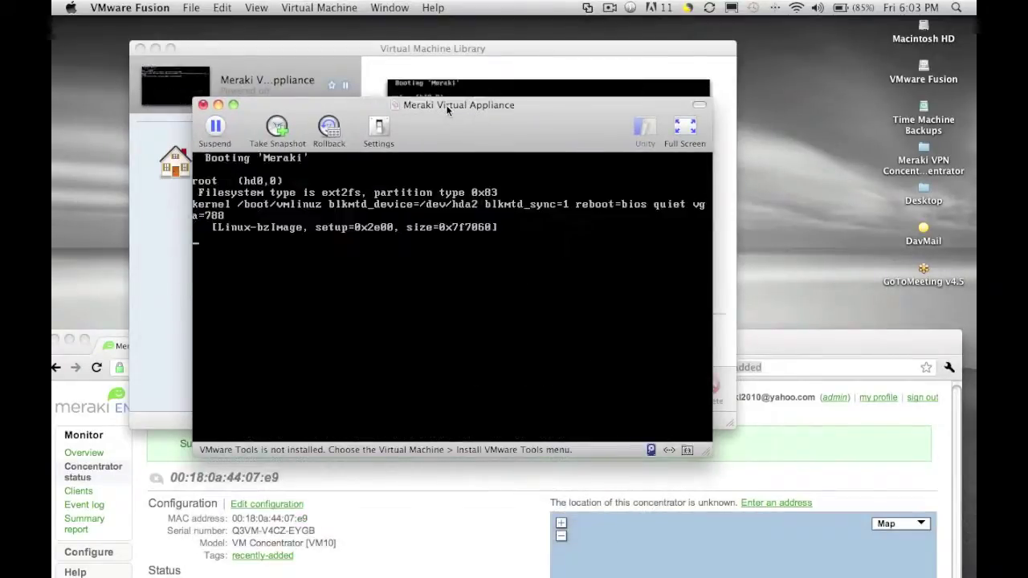
{"action": "left_click_drag", "start_coordinate": [446, 104], "coordinate": [415, 46]}
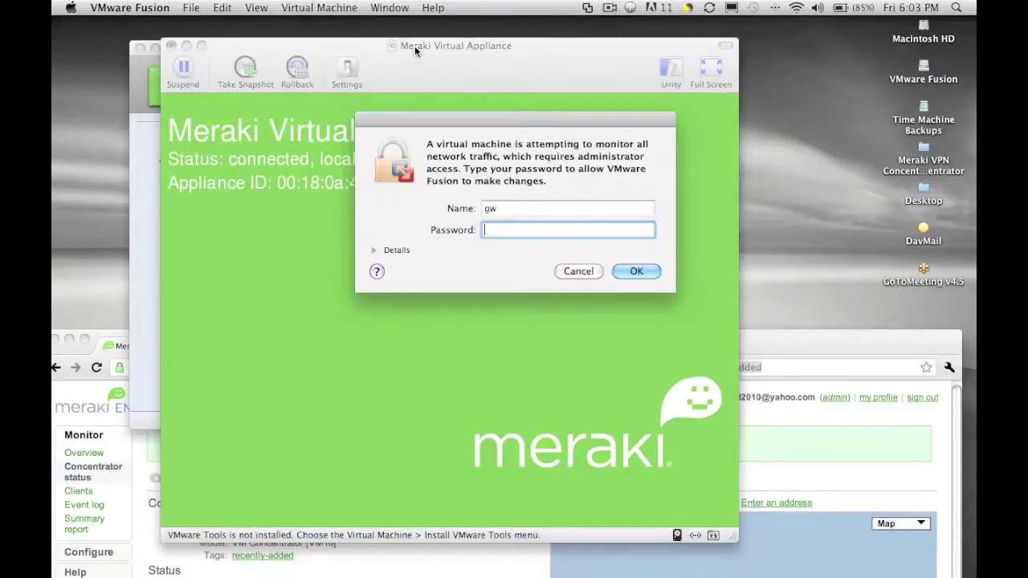
- Approve the appliance's network monitoring with the admin password and return to the Chrome dashboard
{"action": "type", "text": "••••••"}
{"action": "key", "text": "Return"}
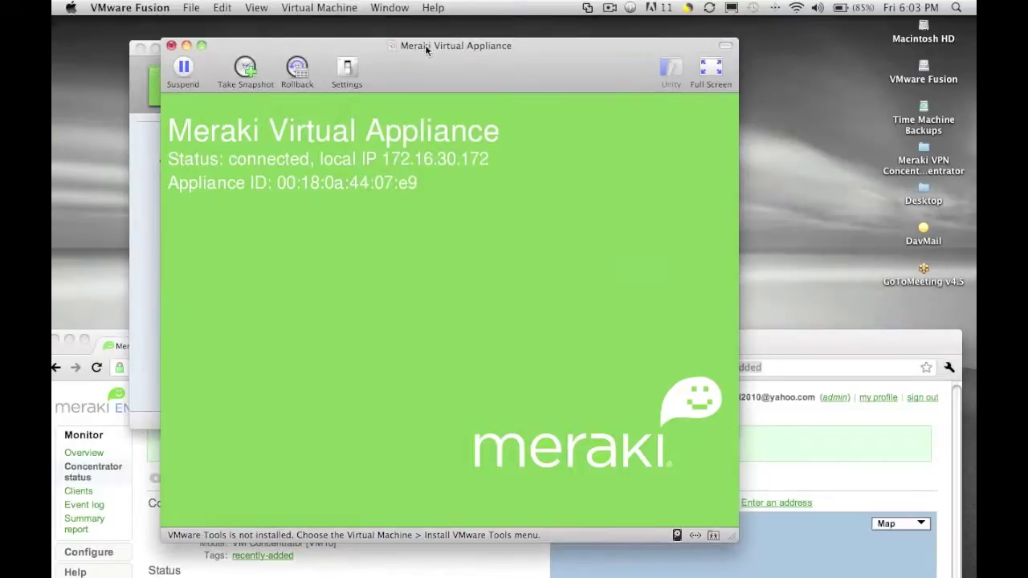
{"action": "left_click_drag", "start_coordinate": [426, 45], "coordinate": [438, 39]}
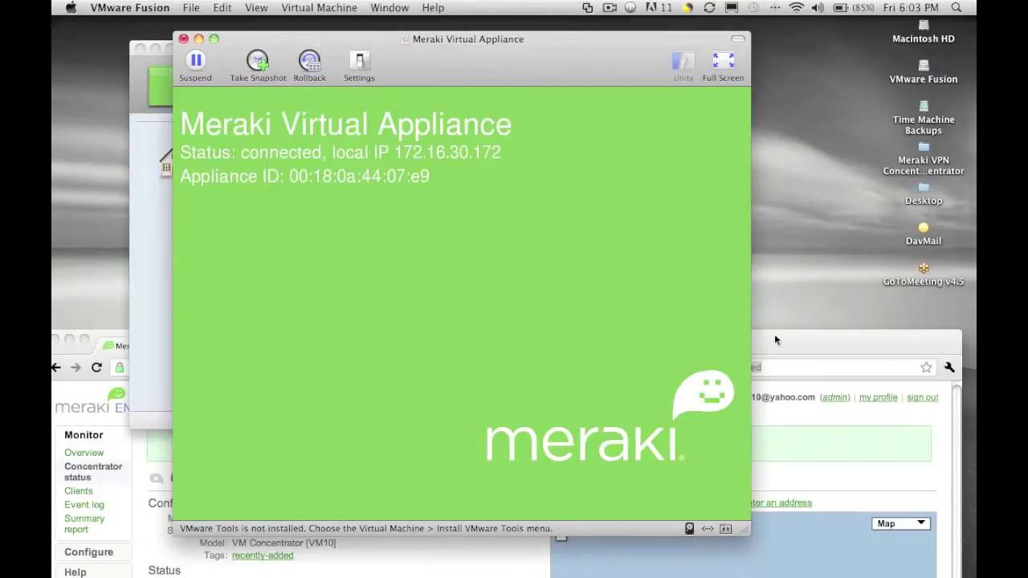
{"action": "left_click_drag", "start_coordinate": [774, 335], "coordinate": [777, 30]}
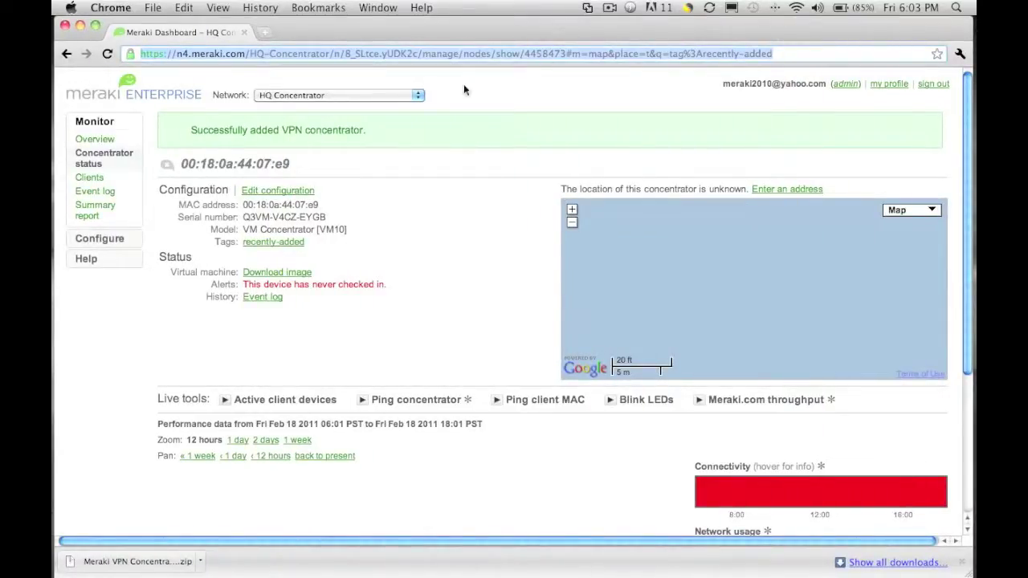
- Start a new network named 'VP Home' and enter the access point's serial number
{"action": "left_click", "coordinate": [404, 97]}
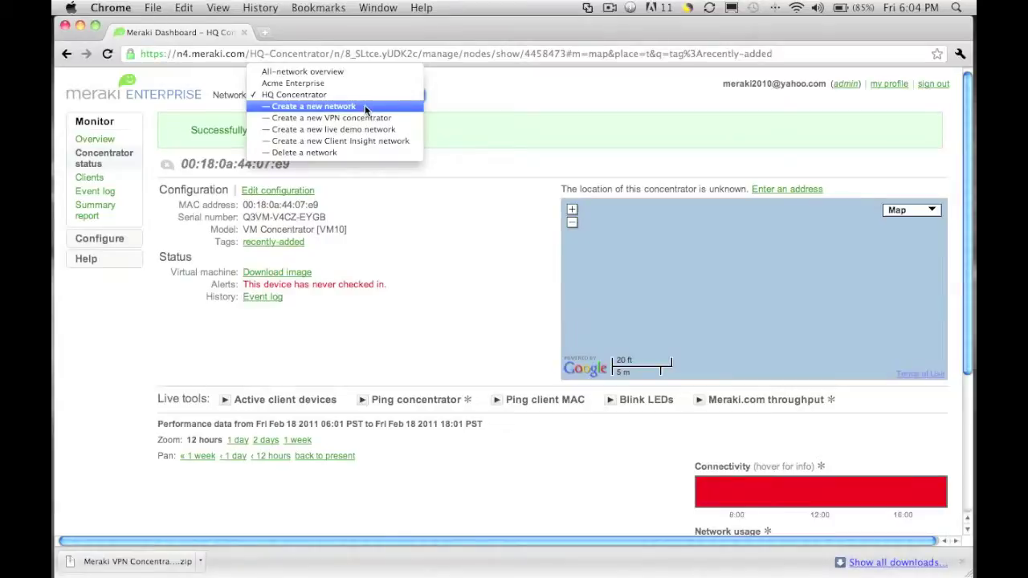
{"action": "left_click", "coordinate": [366, 108]}
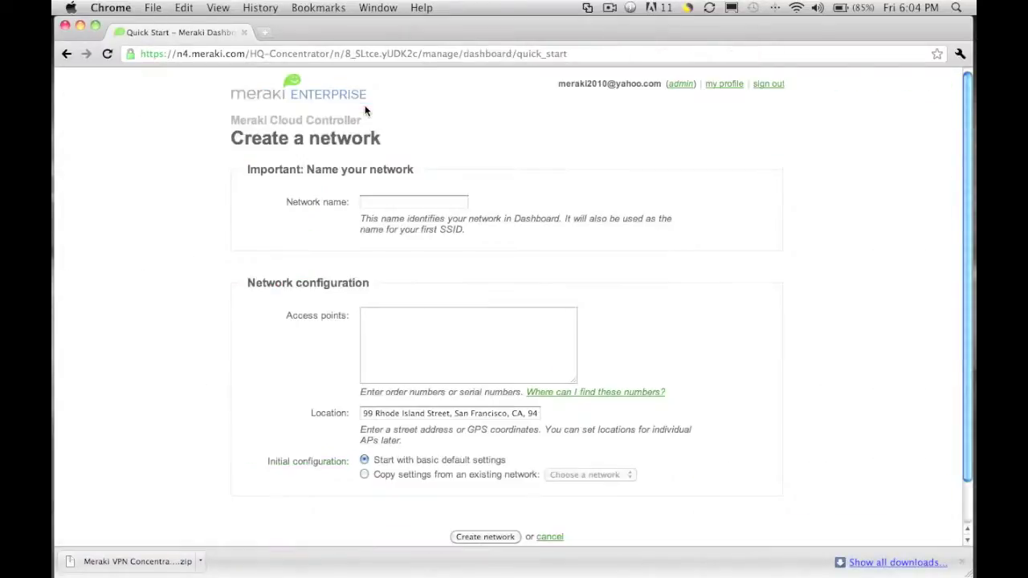
{"action": "left_click", "coordinate": [384, 202]}
{"action": "type", "text": "VP Home"}
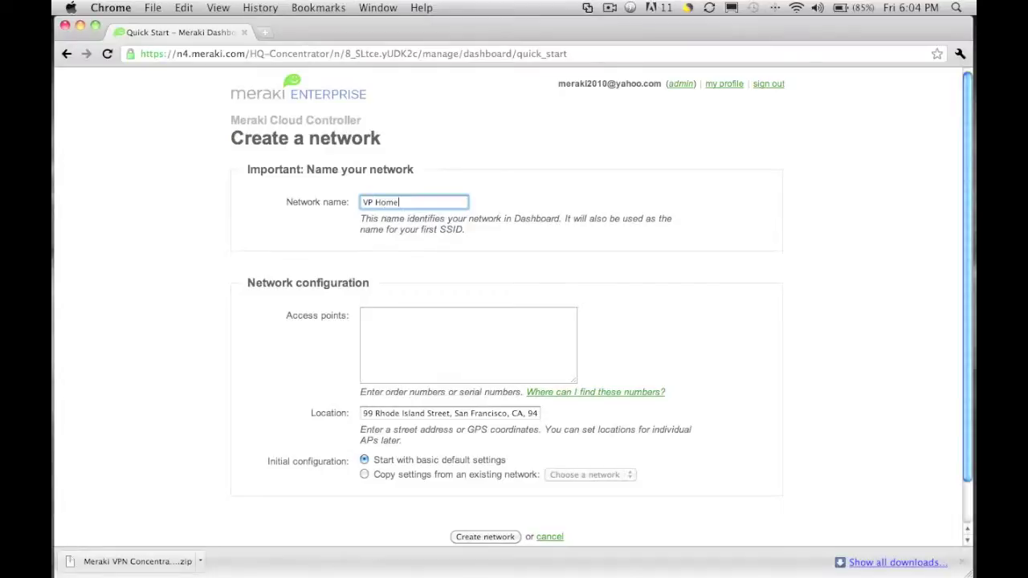
{"action": "left_click", "coordinate": [384, 321]}
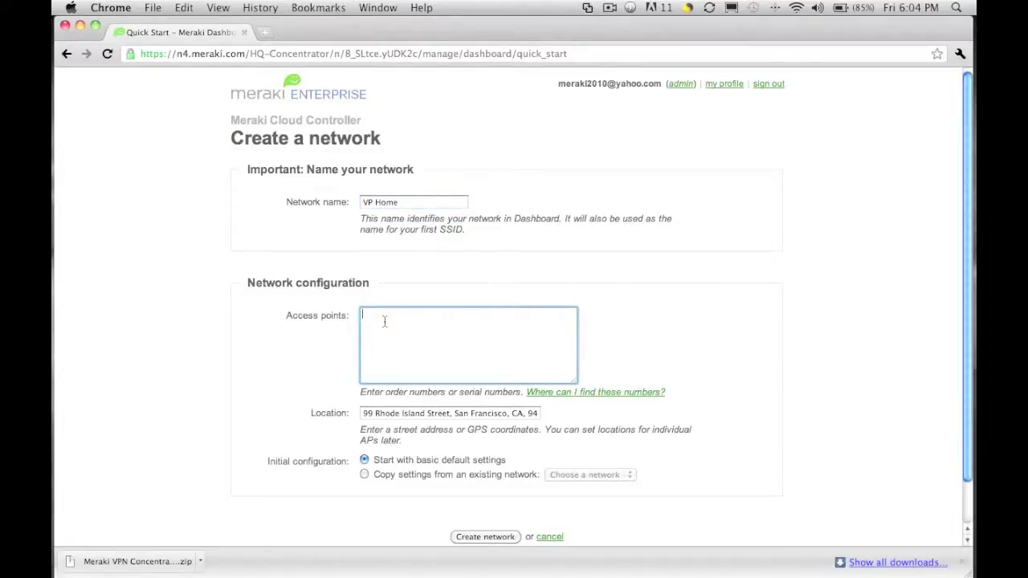
- Copy settings from Acme Enterprise, create the network, and close the downloads bar
{"action": "left_click", "coordinate": [365, 475]}
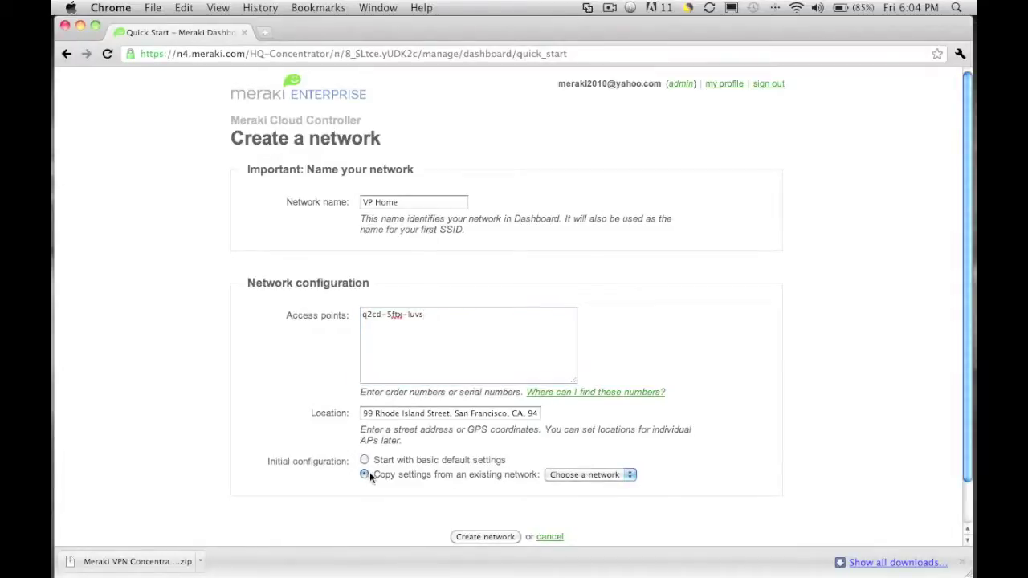
{"action": "left_click", "coordinate": [563, 476]}
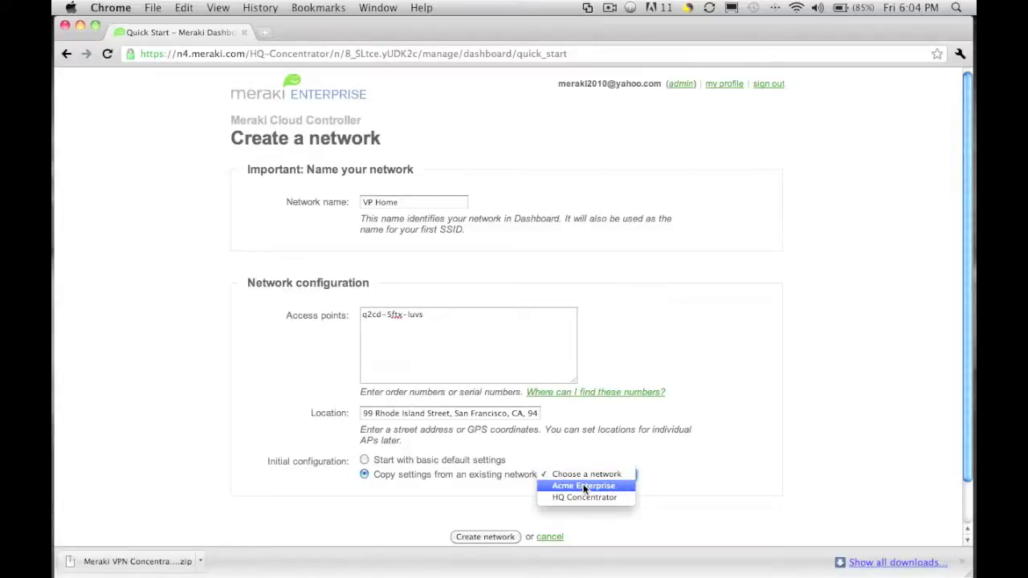
{"action": "left_click", "coordinate": [584, 487]}
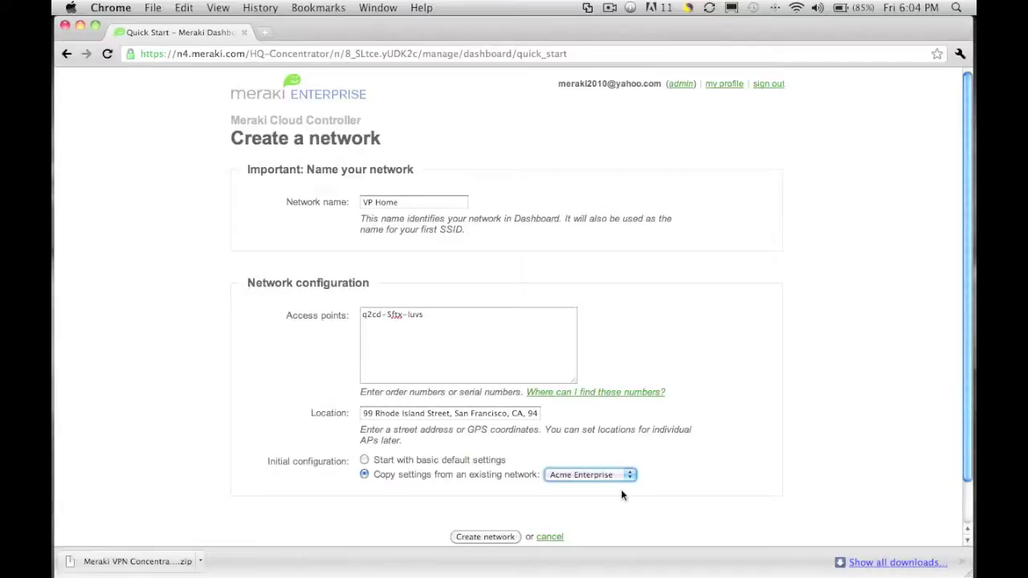
{"action": "left_click", "coordinate": [485, 537]}
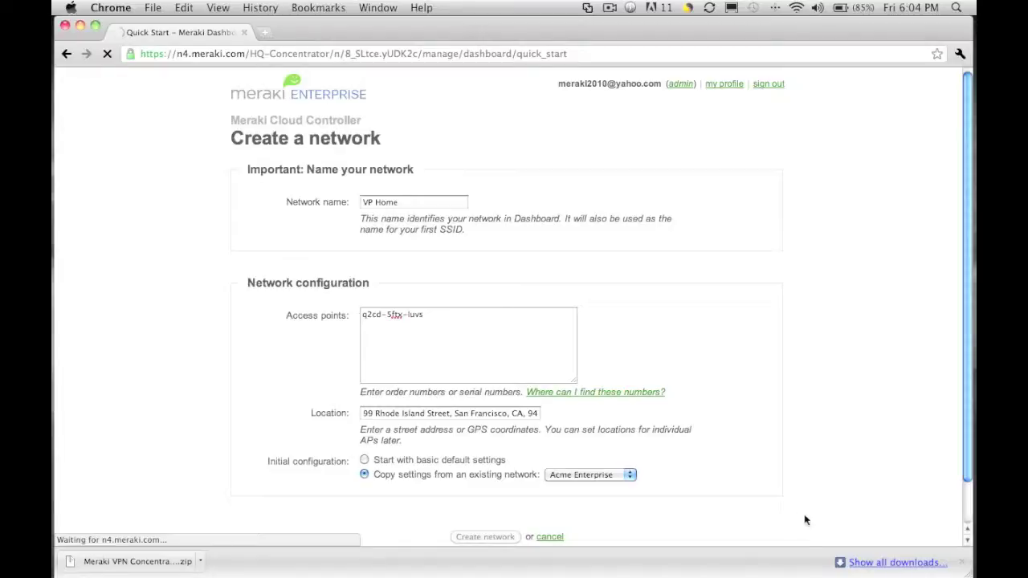
{"action": "left_click", "coordinate": [961, 566]}
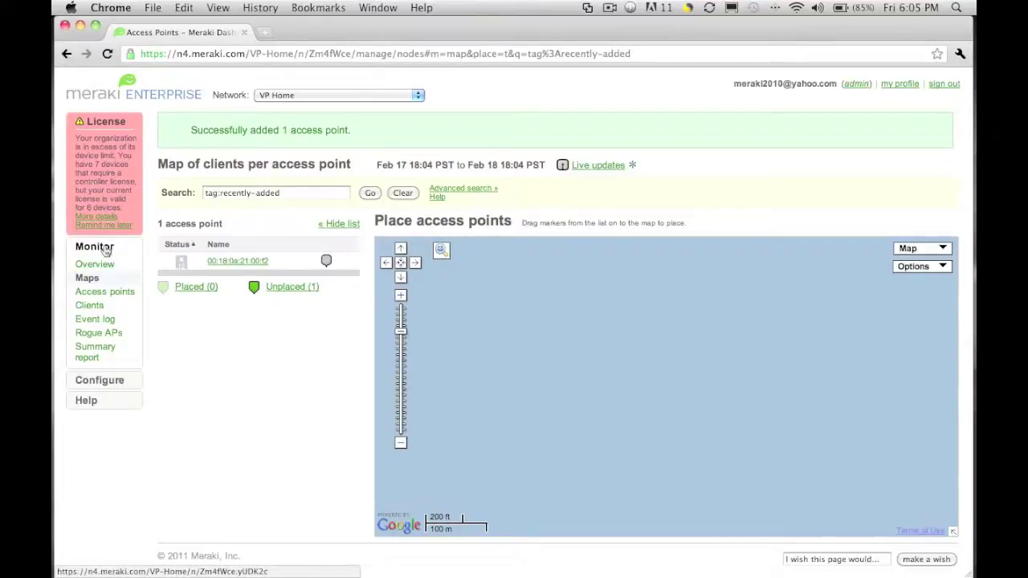
- Add a new license key under License info, raising the device limit to 7
{"action": "mouse_move", "coordinate": [114, 387]}
{"action": "scroll", "coordinate": [96, 391], "scroll_direction": "down", "scroll_amount": 2}
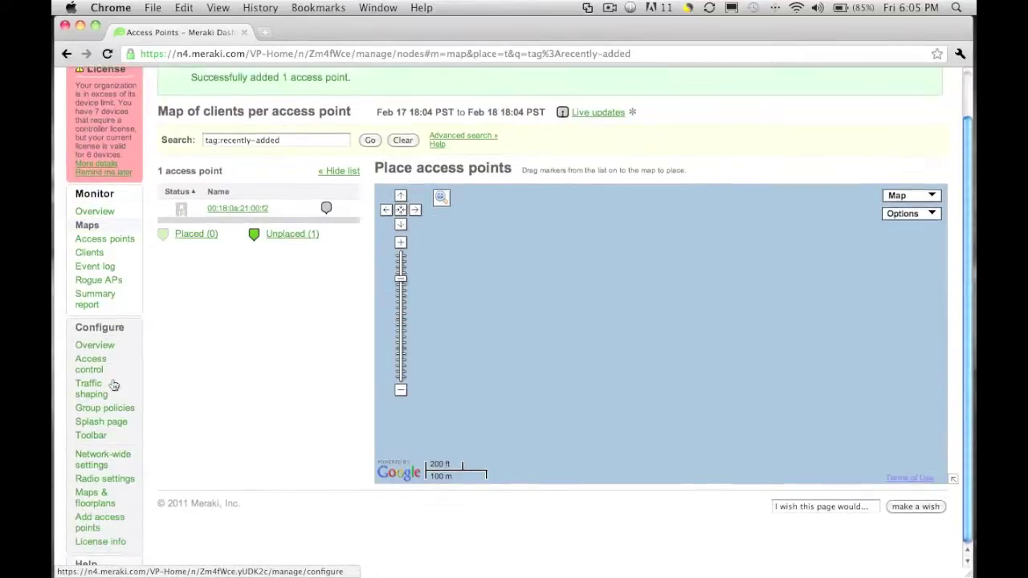
{"action": "left_click", "coordinate": [110, 542]}
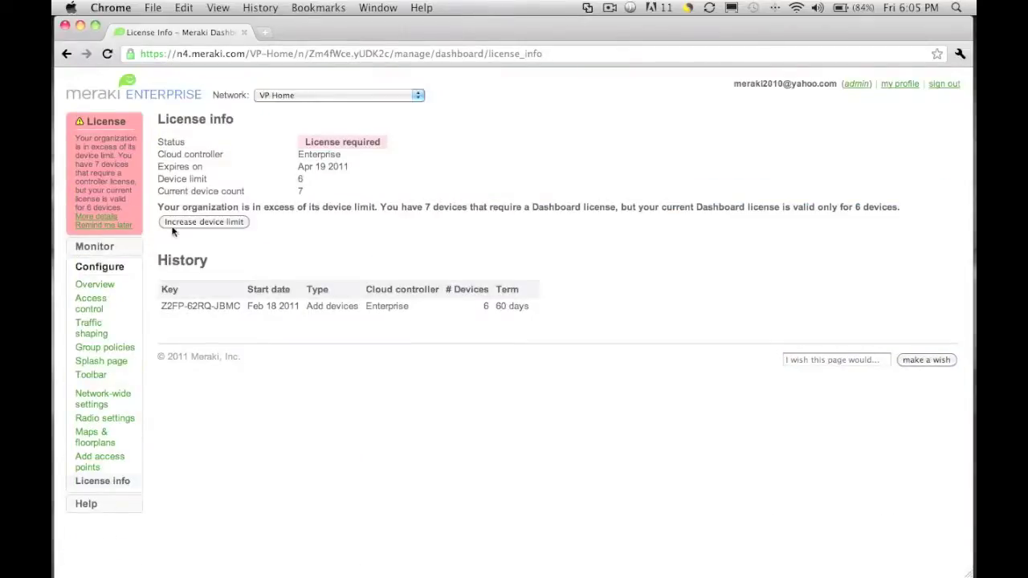
{"action": "left_click", "coordinate": [202, 223]}
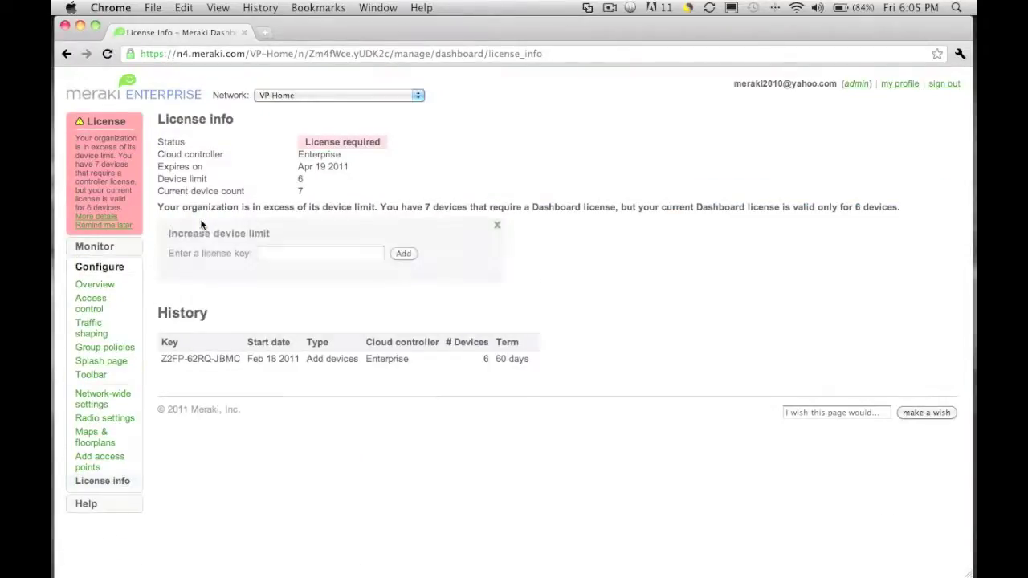
{"action": "left_click", "coordinate": [274, 255]}
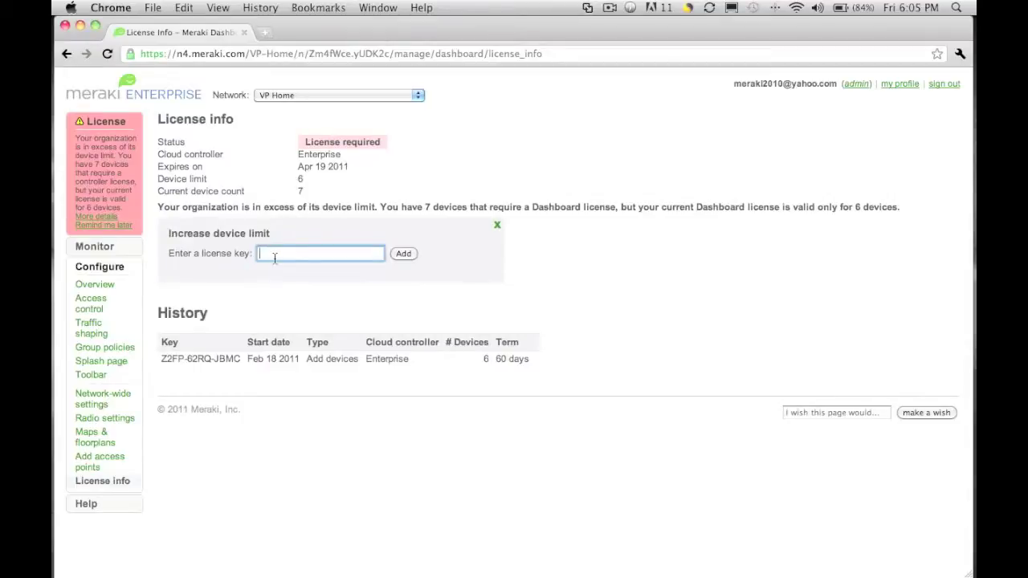
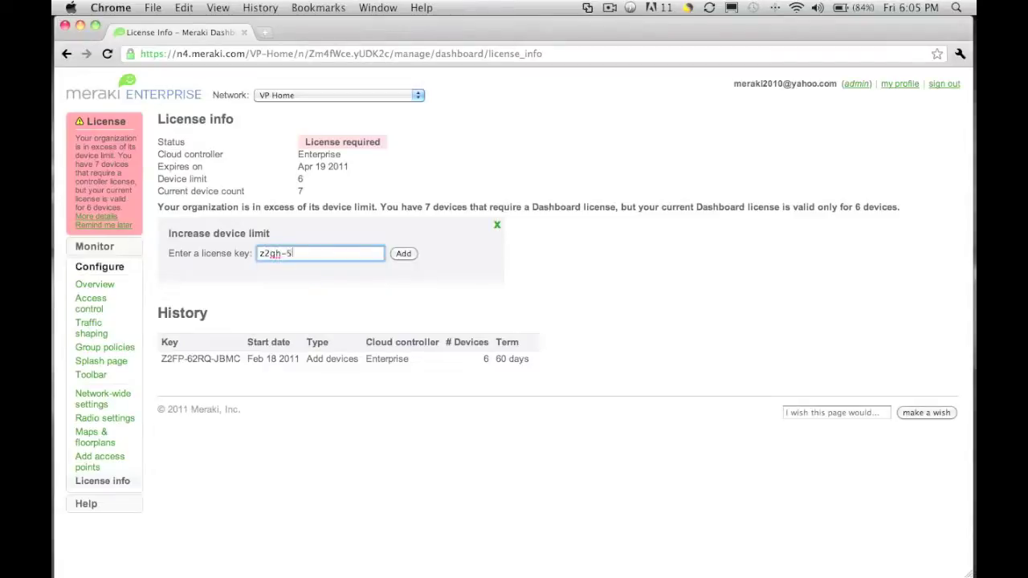
{"action": "left_click", "coordinate": [407, 254]}
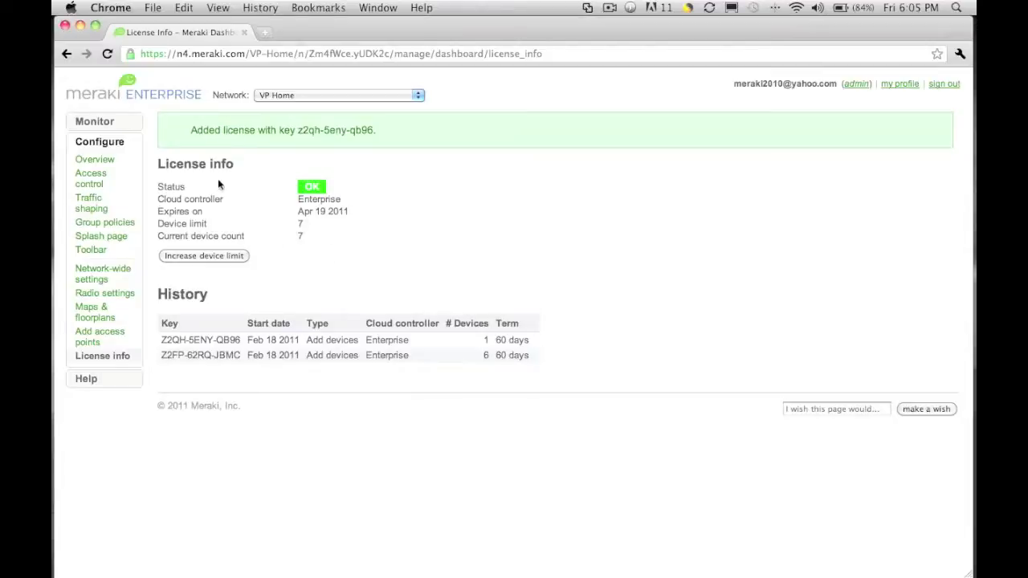
- Set the Corporate SSID's VPN option to tunnel to HQ Concentrator and save
{"action": "left_click", "coordinate": [91, 163]}
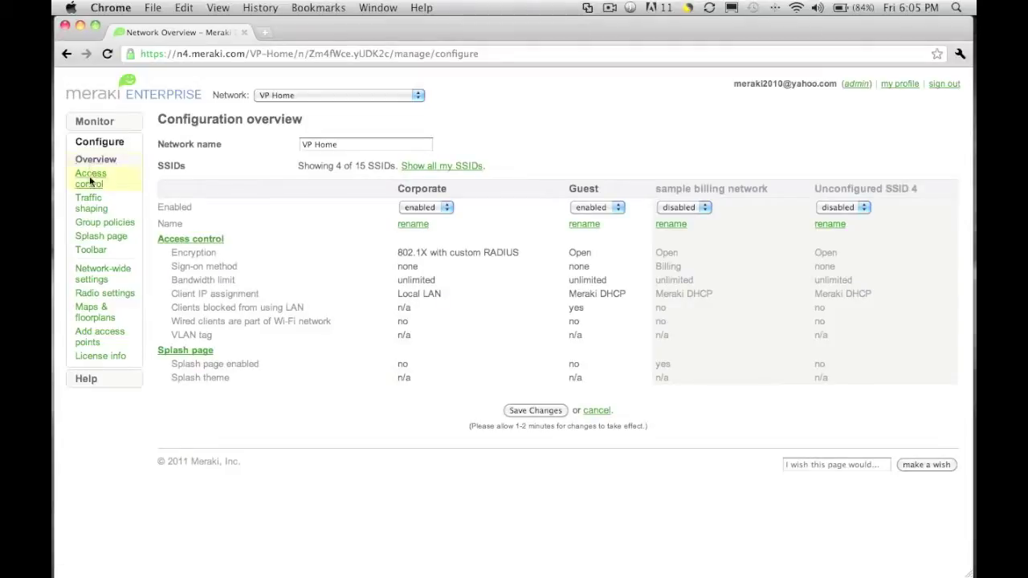
{"action": "left_click", "coordinate": [91, 179]}
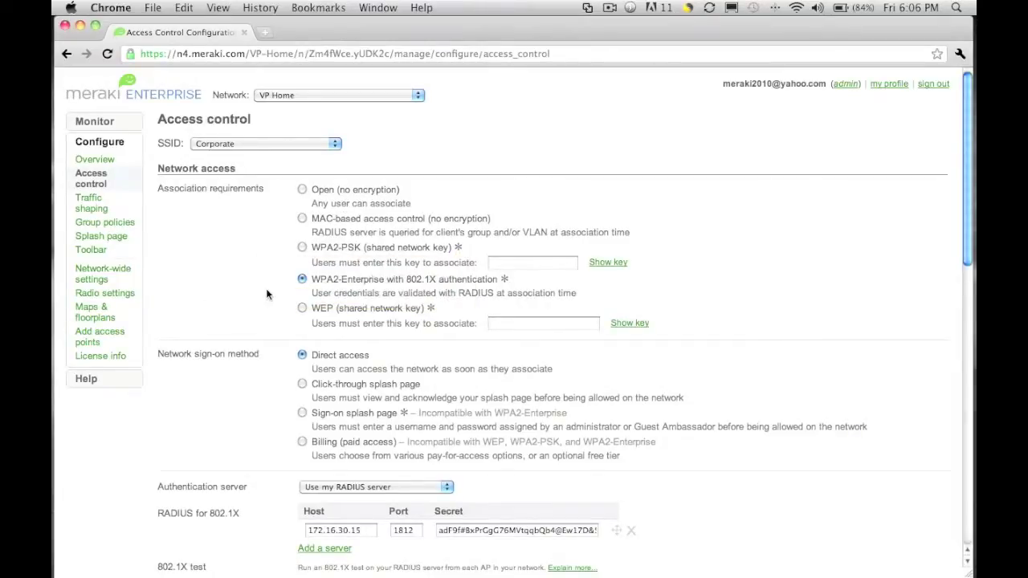
{"action": "scroll", "coordinate": [259, 306], "scroll_direction": "down", "scroll_amount": 3}
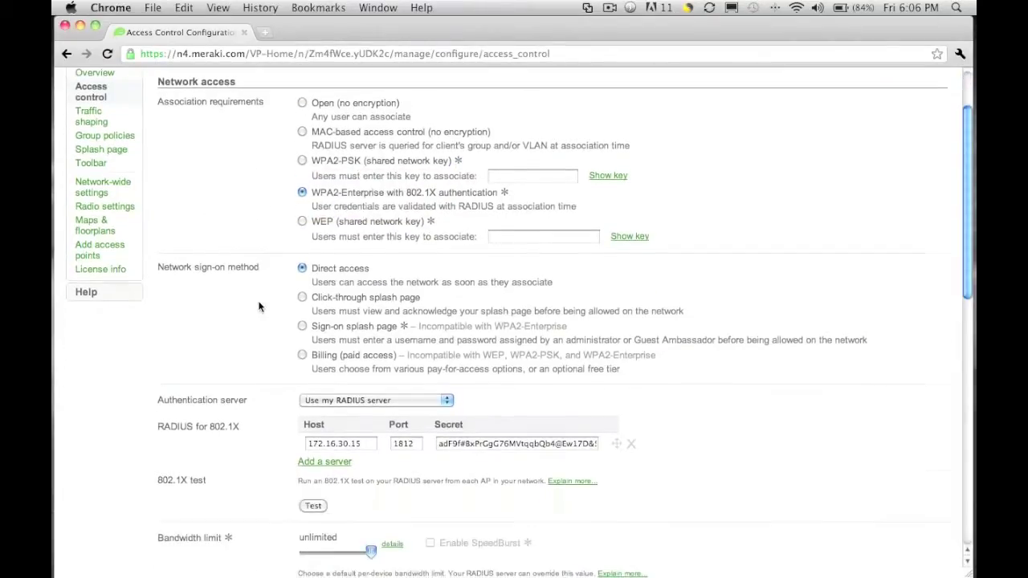
{"action": "scroll", "coordinate": [260, 306], "scroll_direction": "down", "scroll_amount": 5}
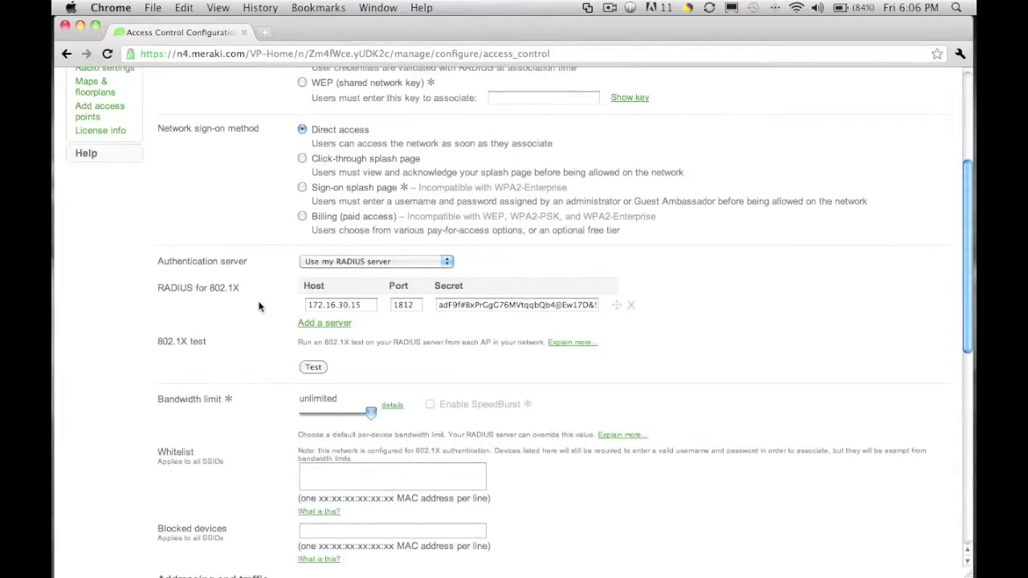
{"action": "scroll", "coordinate": [260, 306], "scroll_direction": "down", "scroll_amount": 8}
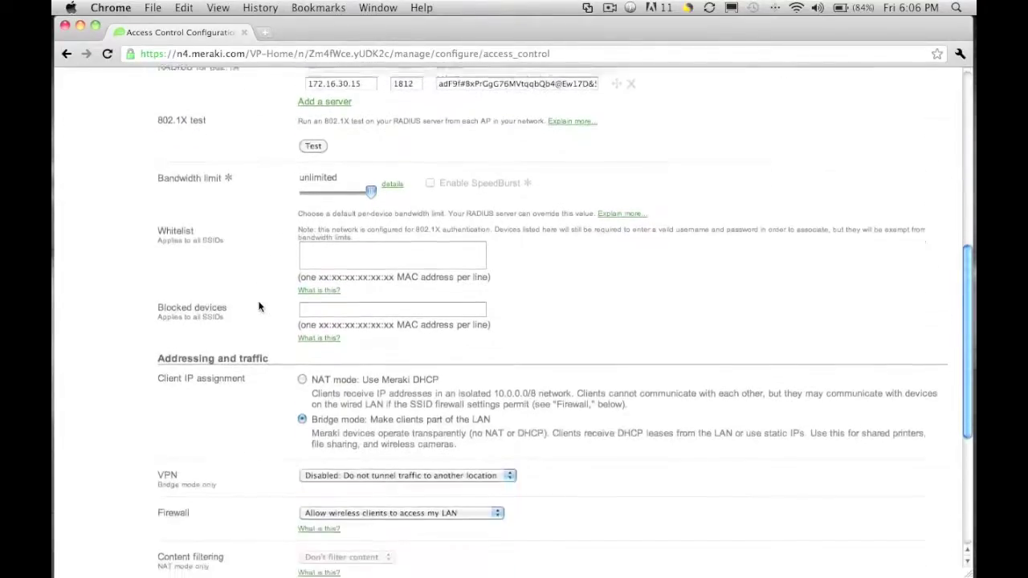
{"action": "scroll", "coordinate": [259, 306], "scroll_direction": "down", "scroll_amount": 6}
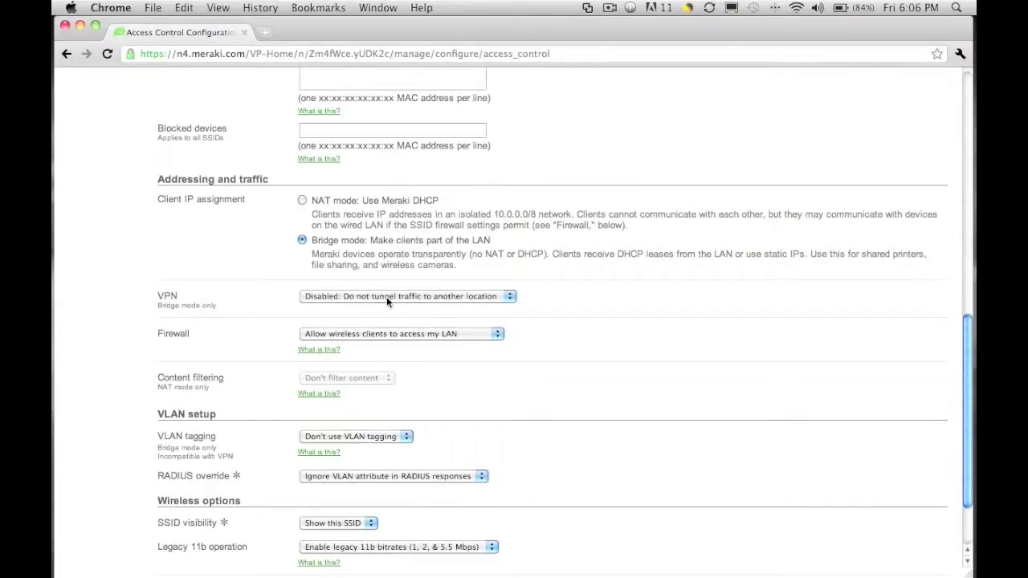
{"action": "left_click", "coordinate": [386, 299]}
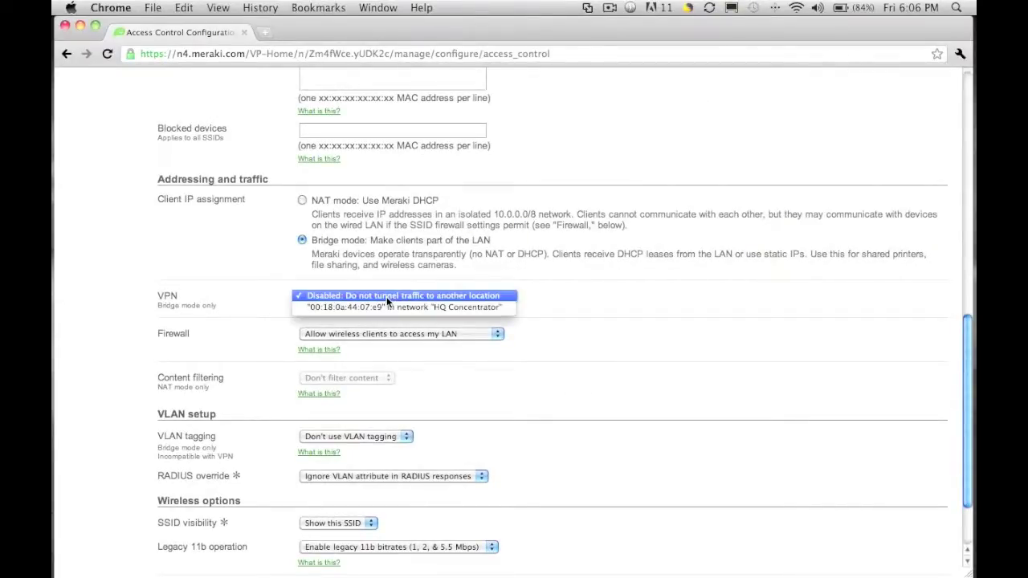
{"action": "left_click", "coordinate": [396, 308]}
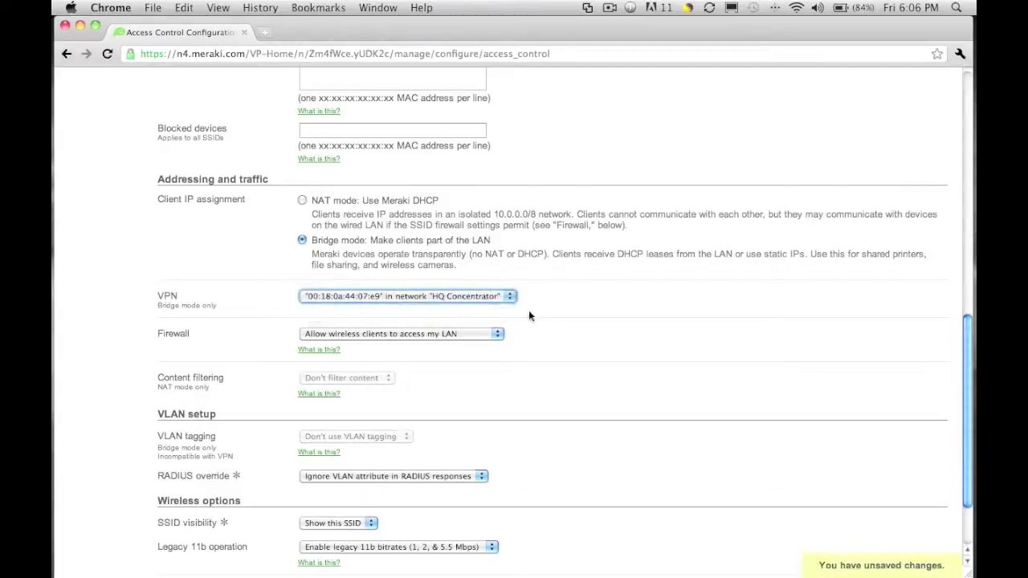
{"action": "scroll", "coordinate": [577, 316], "scroll_direction": "down", "scroll_amount": 3}
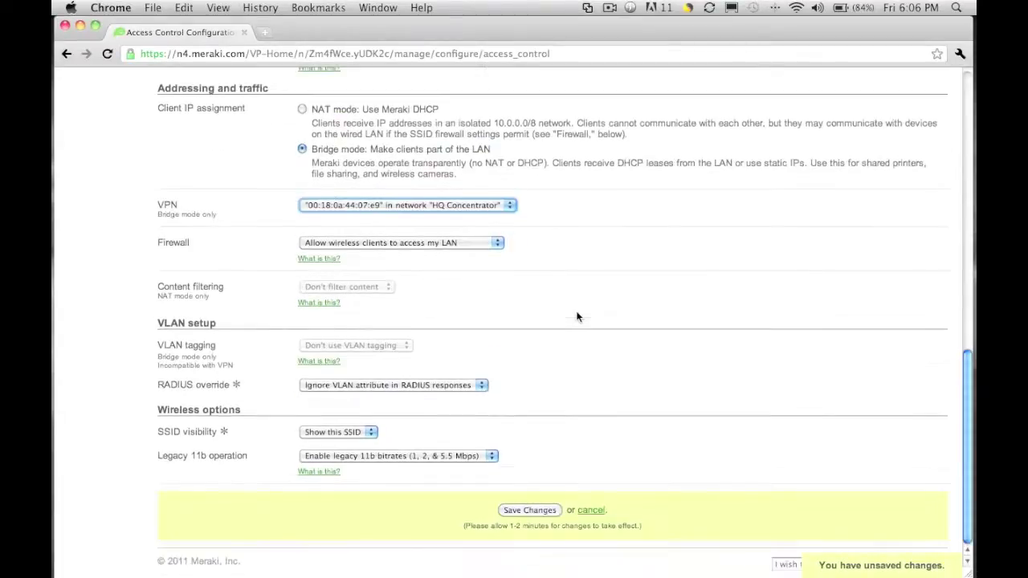
{"action": "left_click", "coordinate": [529, 511]}
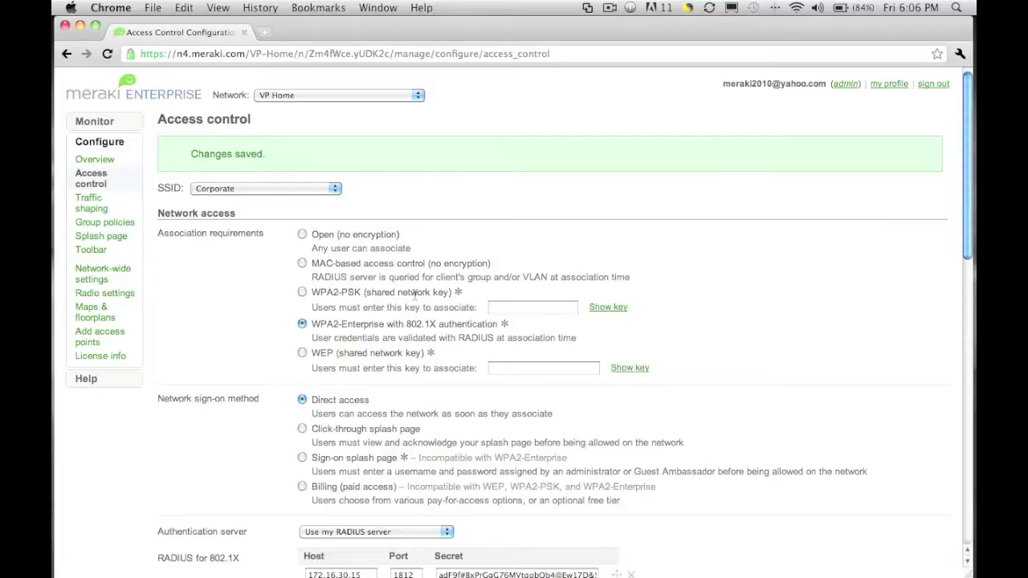
- Switch to the Guest SSID, require a WPA2-PSK shared key, and enter a new key
{"action": "left_click", "coordinate": [260, 189]}
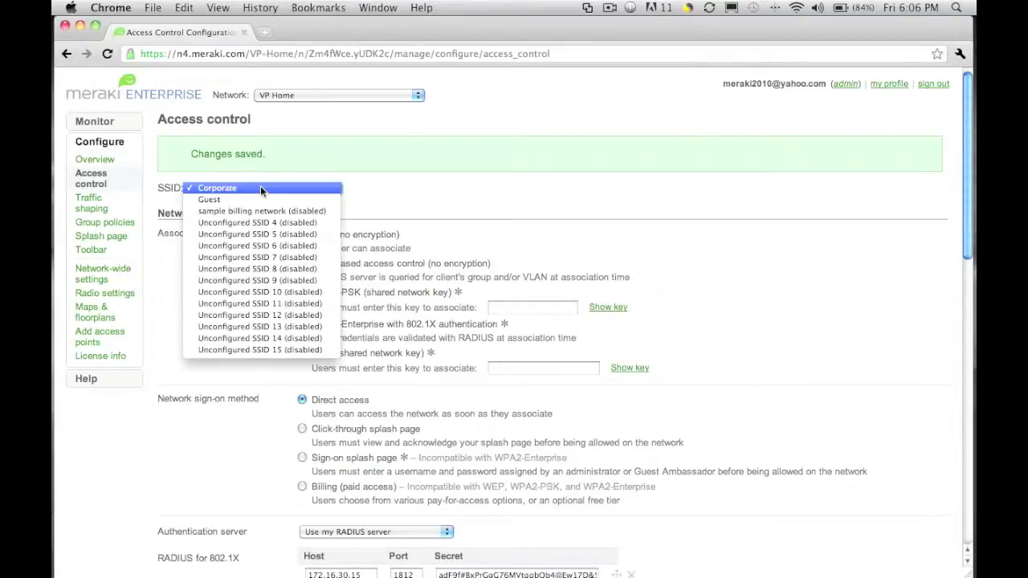
{"action": "left_click", "coordinate": [259, 198]}
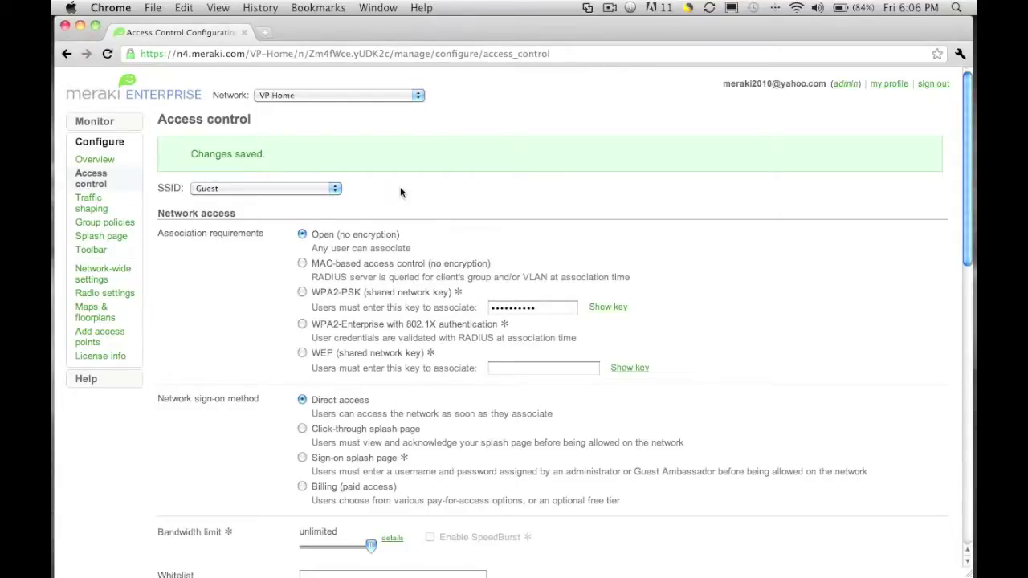
{"action": "left_click", "coordinate": [302, 293]}
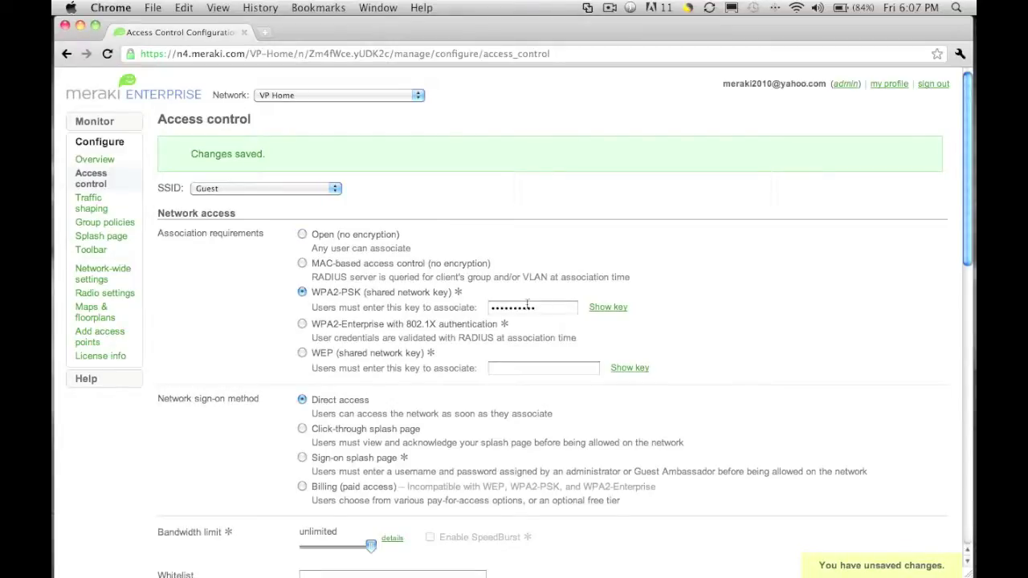
{"action": "left_click", "coordinate": [608, 306]}
{"action": "left_click_drag", "start_coordinate": [562, 308], "coordinate": [478, 305]}
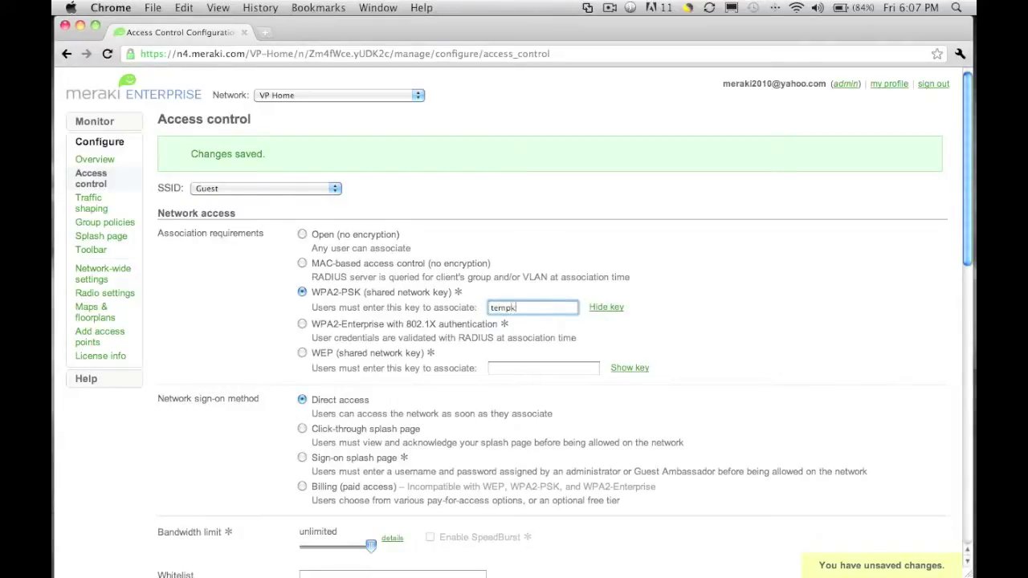
{"action": "left_click", "coordinate": [604, 308]}
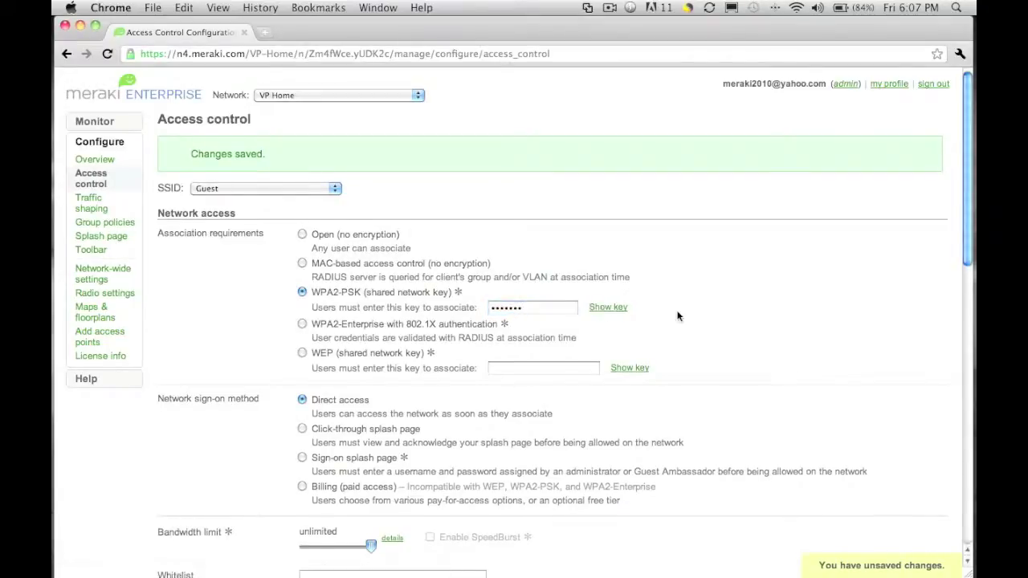
- After the invalid-key error, lengthen the Guest key by one character and save
{"action": "scroll", "coordinate": [677, 317], "scroll_direction": "down", "scroll_amount": 5}
{"action": "scroll", "coordinate": [677, 316], "scroll_direction": "down", "scroll_amount": 6}
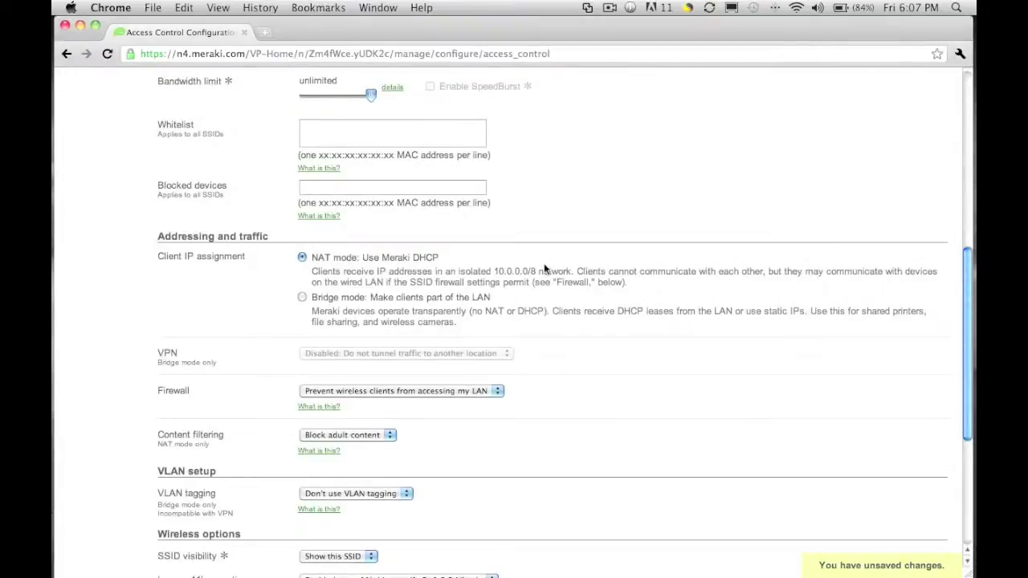
{"action": "scroll", "coordinate": [544, 262], "scroll_direction": "down", "scroll_amount": 2}
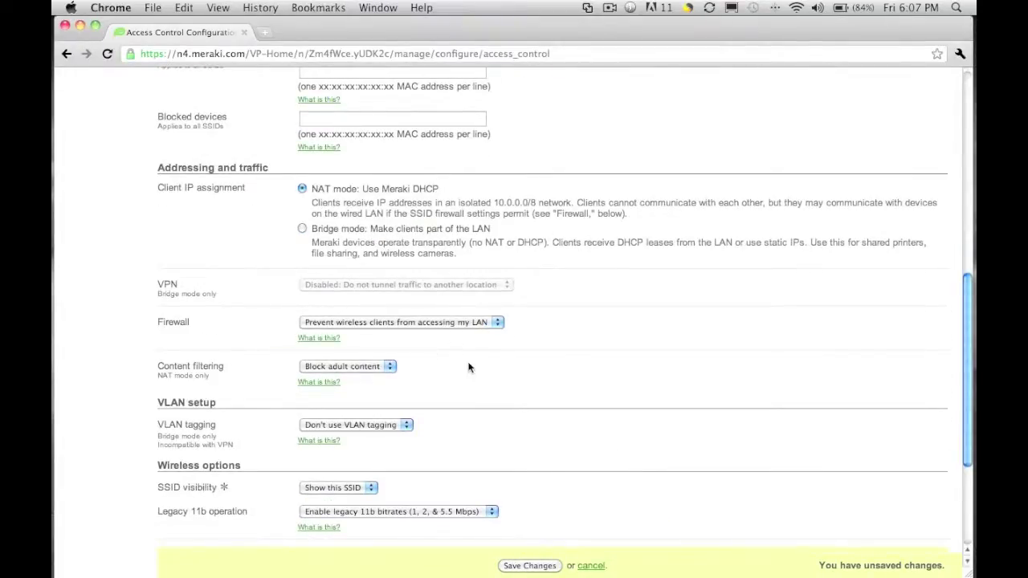
{"action": "left_click", "coordinate": [531, 565]}
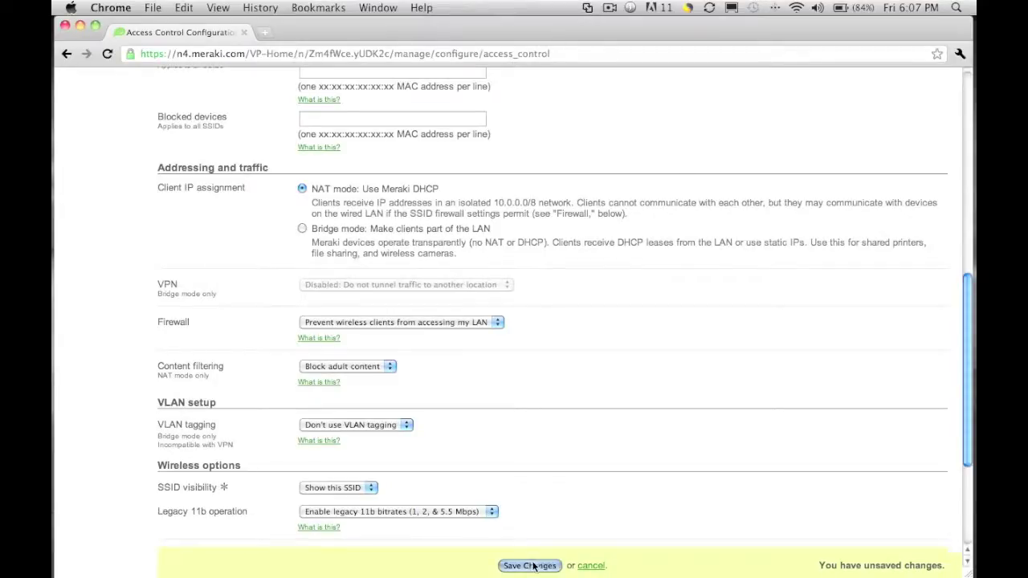
{"action": "left_click", "coordinate": [614, 228]}
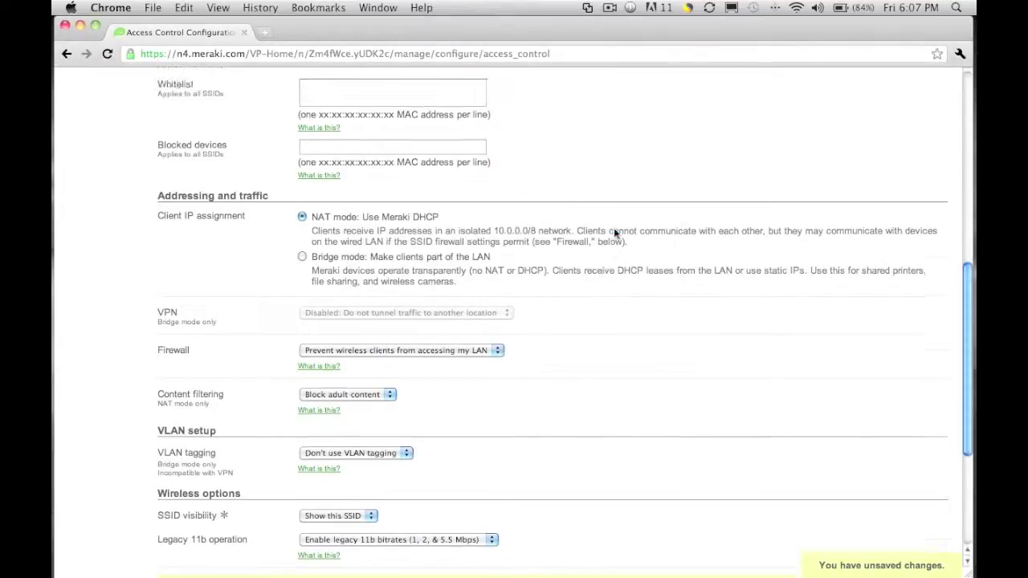
{"action": "left_click", "coordinate": [608, 101]}
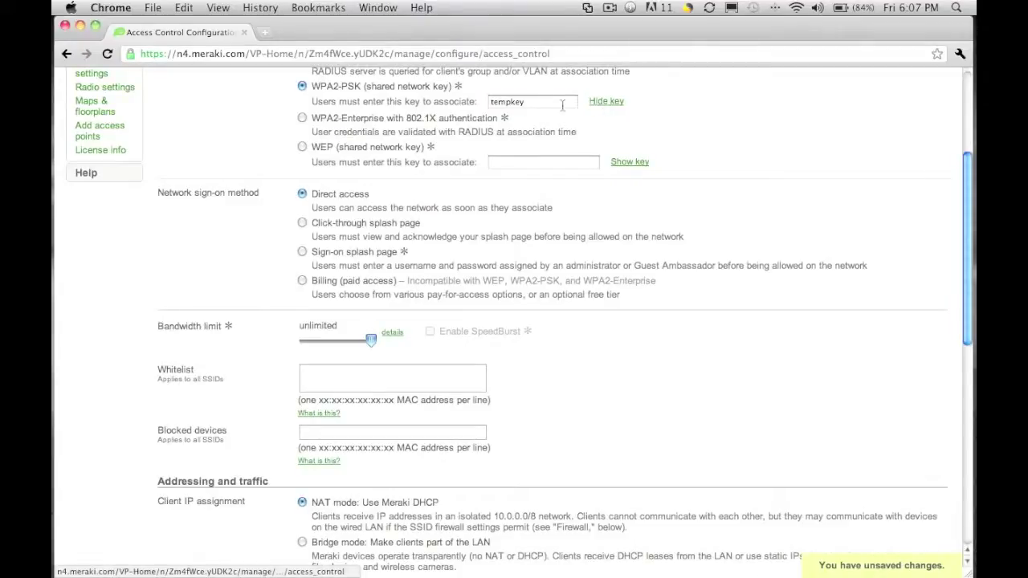
{"action": "left_click", "coordinate": [562, 104]}
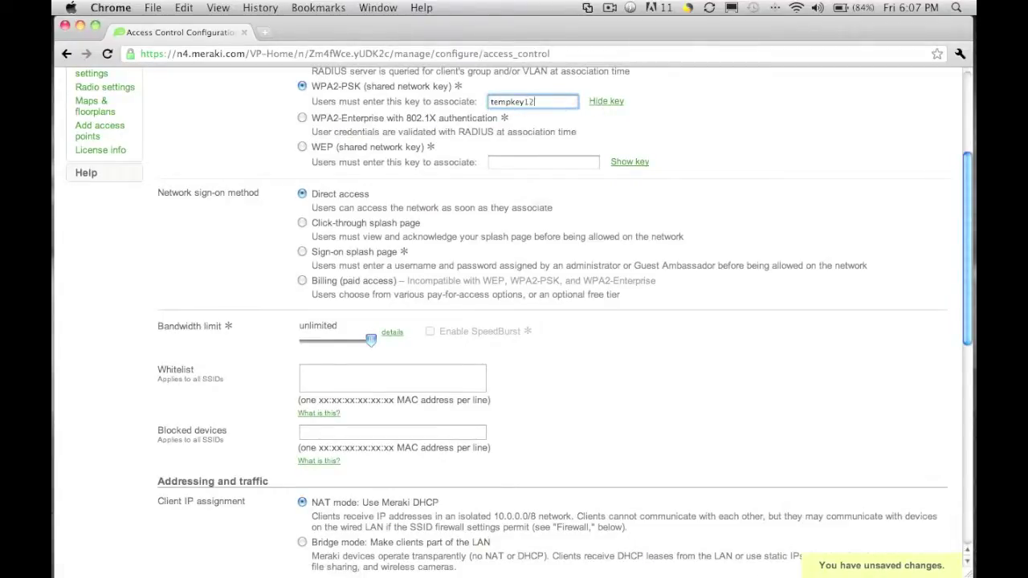
{"action": "left_click", "coordinate": [598, 103]}
{"action": "scroll", "coordinate": [598, 208], "scroll_direction": "down", "scroll_amount": 15}
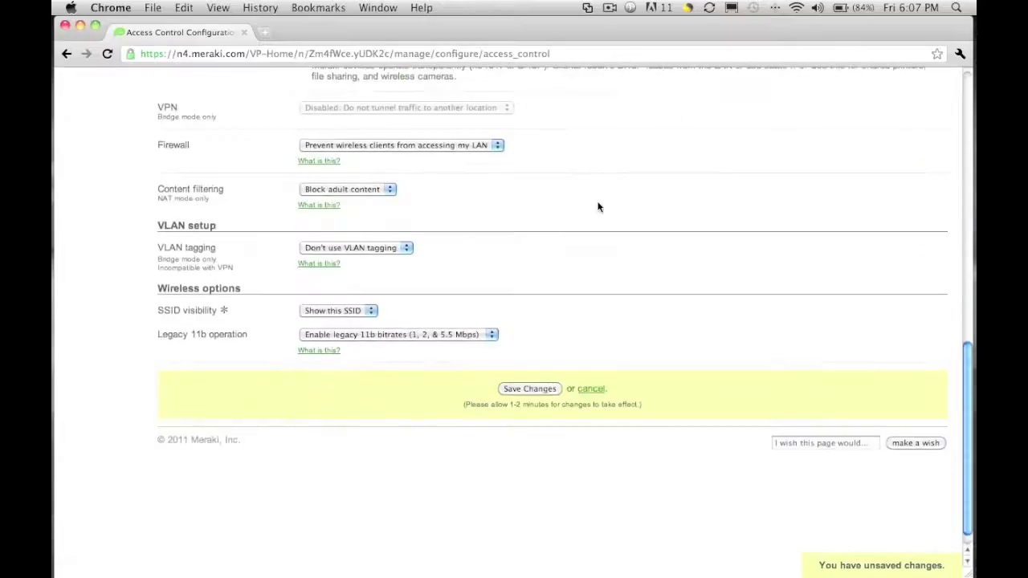
{"action": "left_click", "coordinate": [541, 368]}
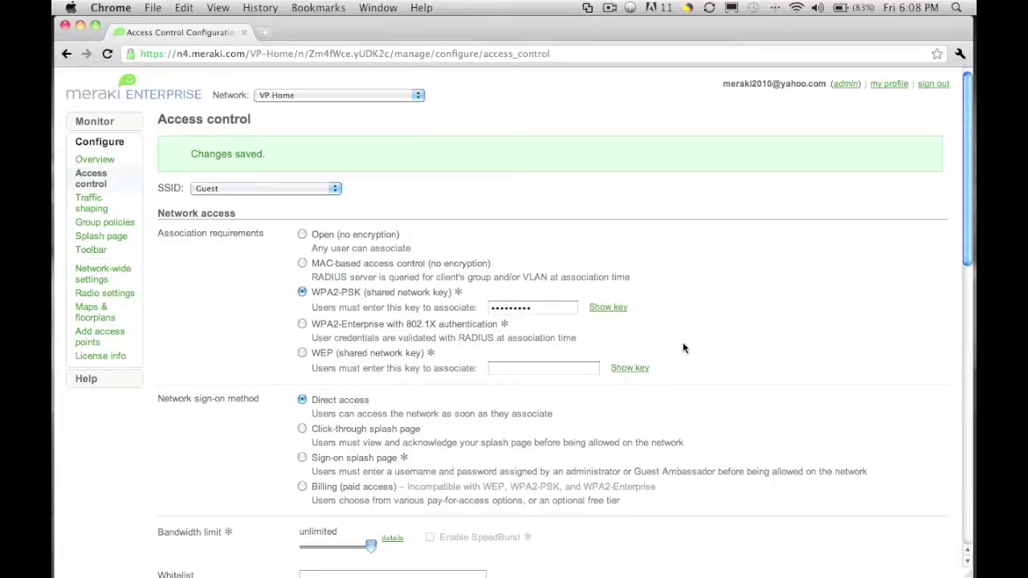
- Return to the VP Home configuration overview once the Guest changes are saved
{"action": "left_click", "coordinate": [106, 163]}
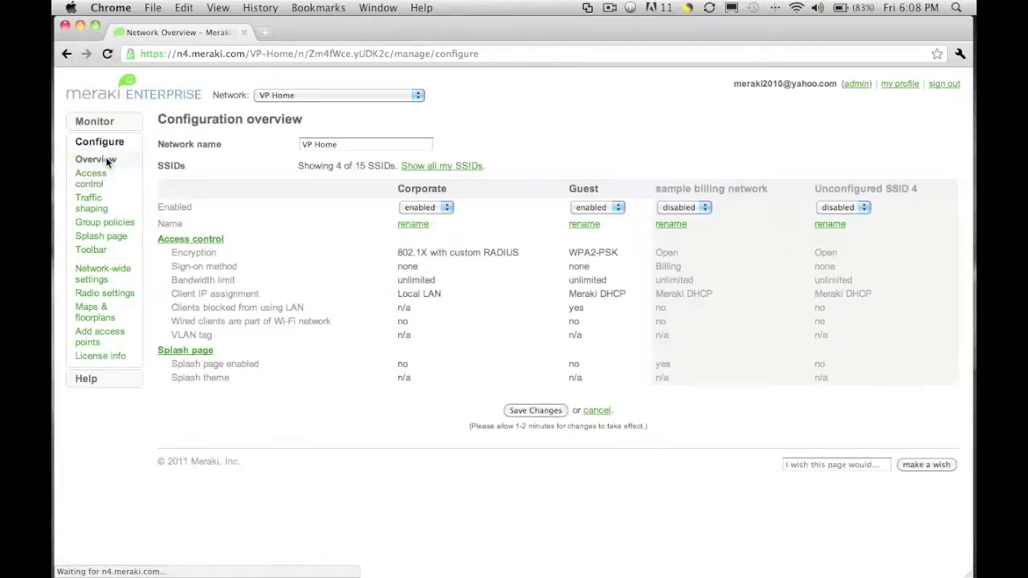
- Enable the sample billing network SSID, rename it to VoIP, and save the change
{"action": "left_click", "coordinate": [671, 207]}
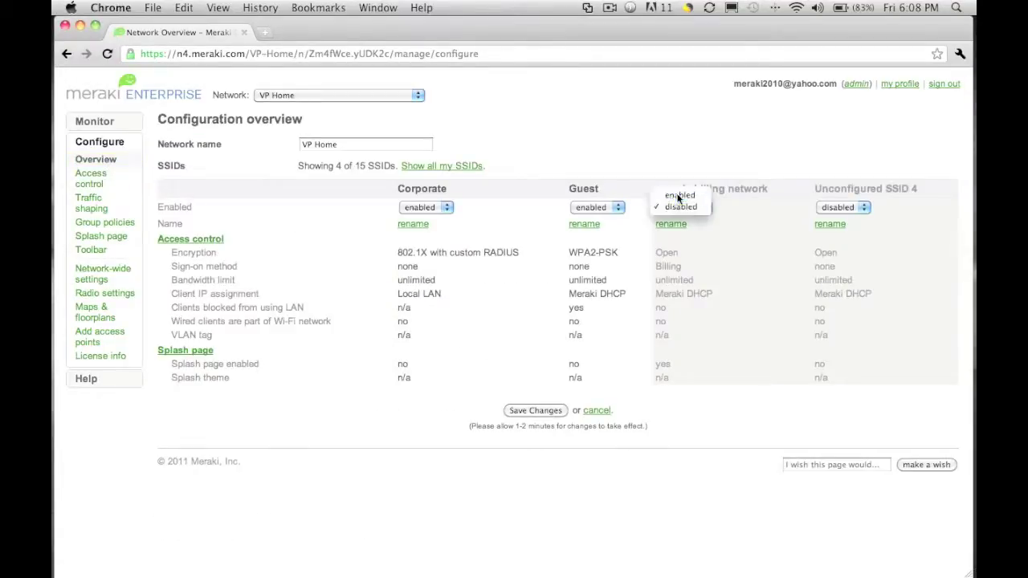
{"action": "left_click", "coordinate": [680, 195]}
{"action": "left_click", "coordinate": [673, 226]}
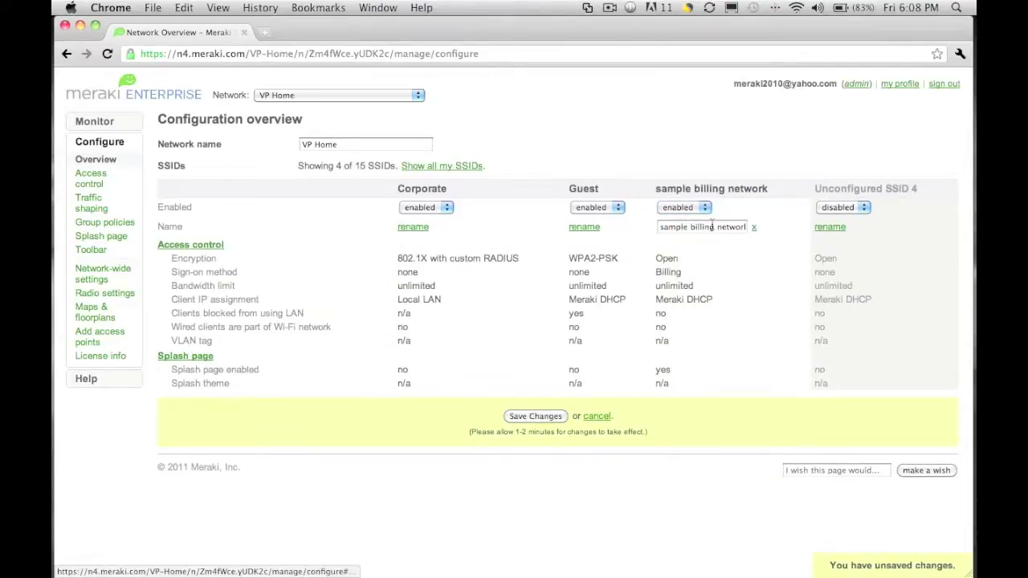
{"action": "left_click_drag", "start_coordinate": [745, 228], "coordinate": [659, 227]}
{"action": "type", "text": "VO"}
{"action": "key", "text": "BackSpace"}
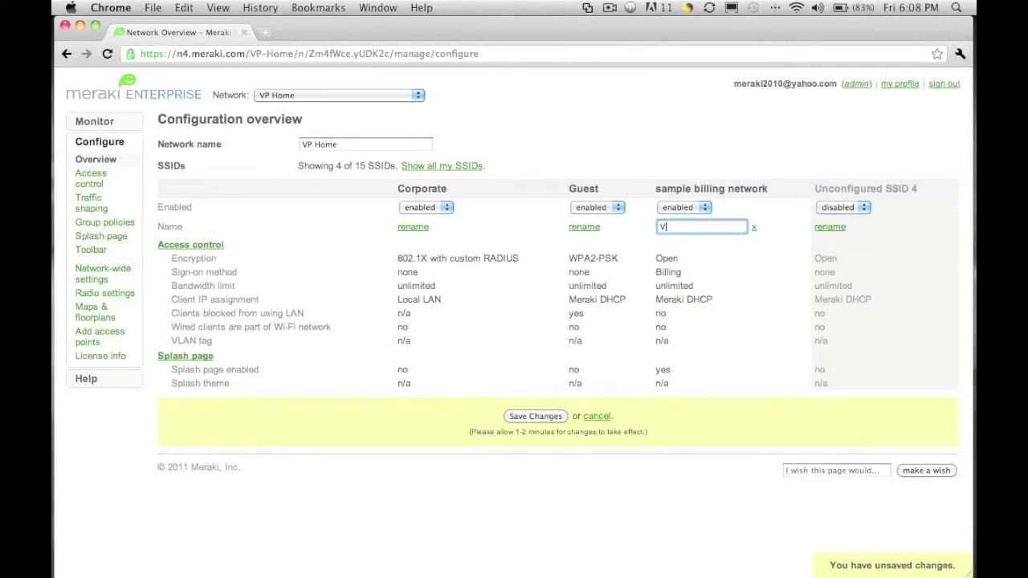
{"action": "type", "text": "oIP"}
{"action": "left_click", "coordinate": [551, 417]}
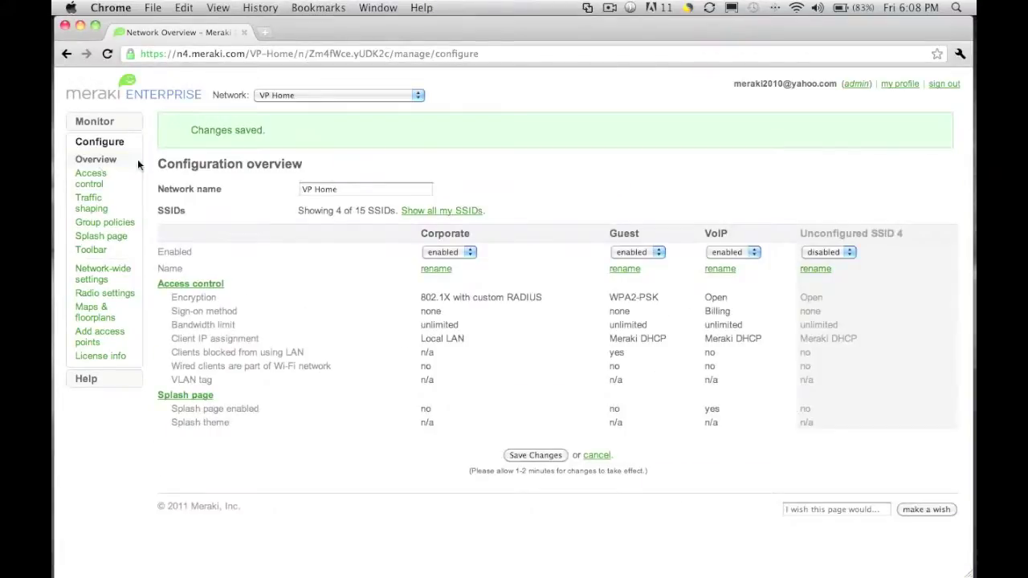
{"action": "left_click", "coordinate": [91, 179]}
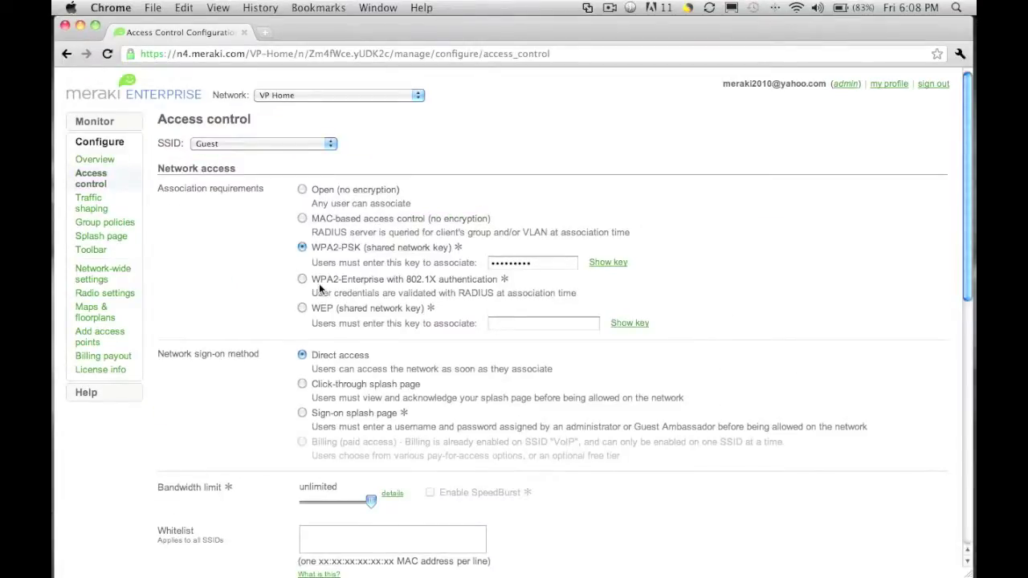
- Switch the access control page to the VoIP SSID's settings
{"action": "left_click", "coordinate": [258, 142]}
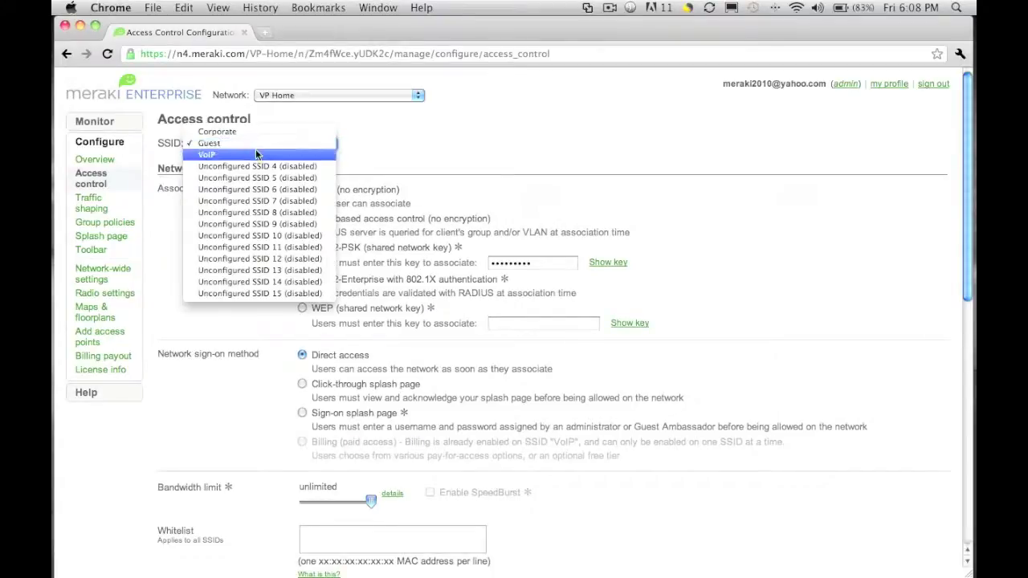
{"action": "left_click", "coordinate": [256, 153]}
{"action": "scroll", "coordinate": [238, 206], "scroll_direction": "down", "scroll_amount": 10}
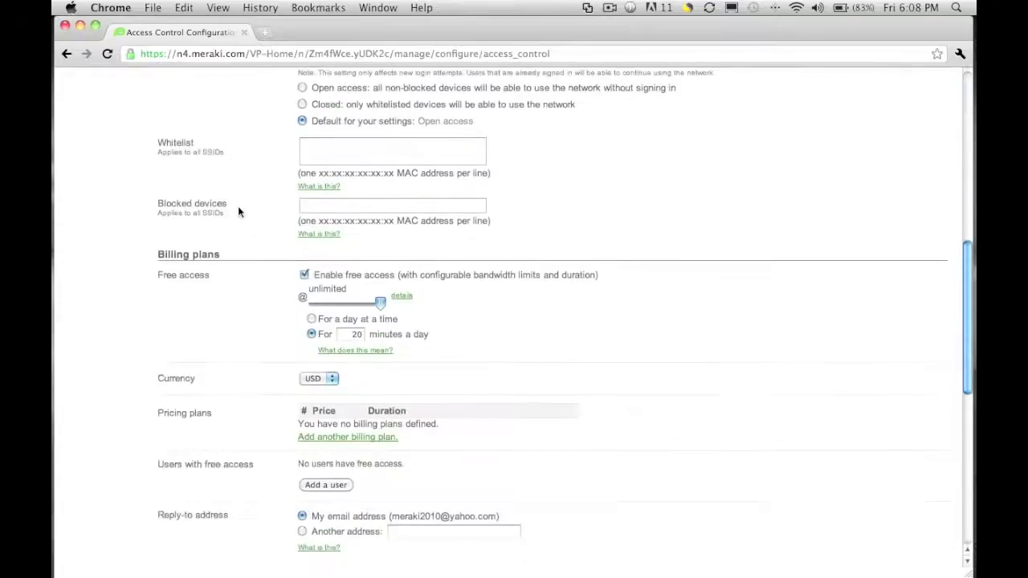
{"action": "scroll", "coordinate": [238, 210], "scroll_direction": "down", "scroll_amount": 10}
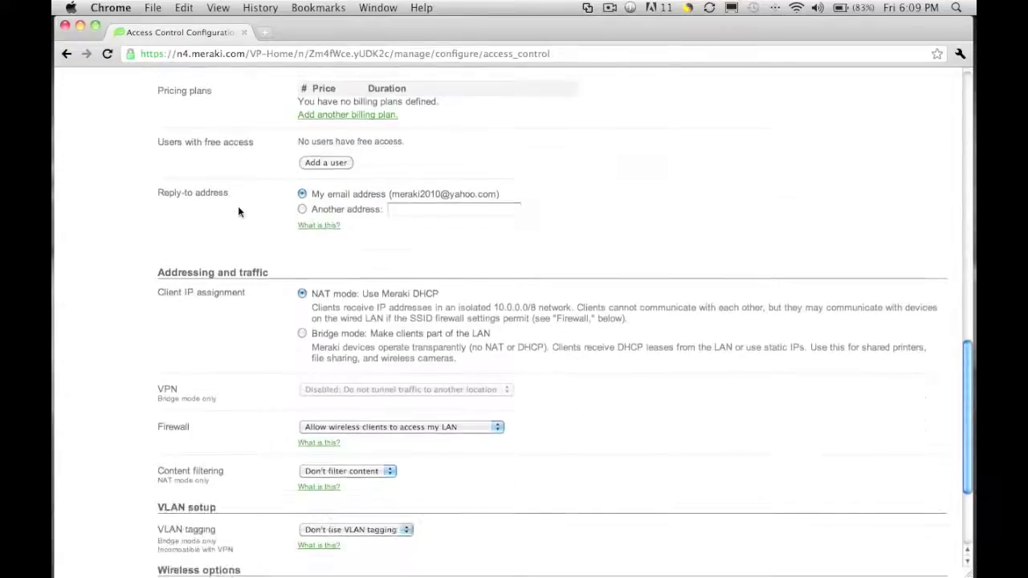
{"action": "scroll", "coordinate": [239, 211], "scroll_direction": "down", "scroll_amount": 2}
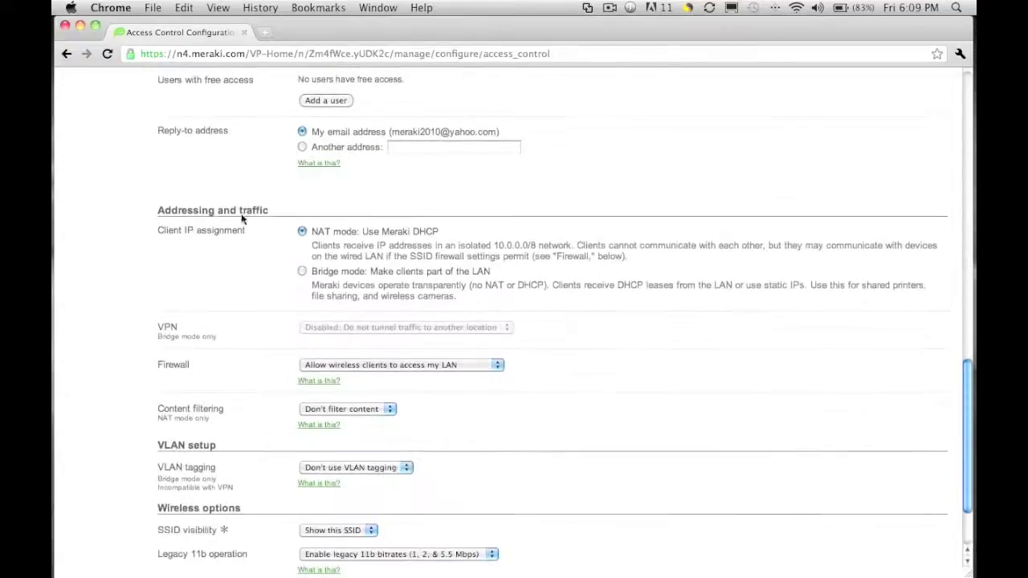
- Put VoIP clients in bridge mode, tunnel them to the HQ Concentrator, and save
{"action": "left_click", "coordinate": [302, 272]}
{"action": "left_click", "coordinate": [346, 327]}
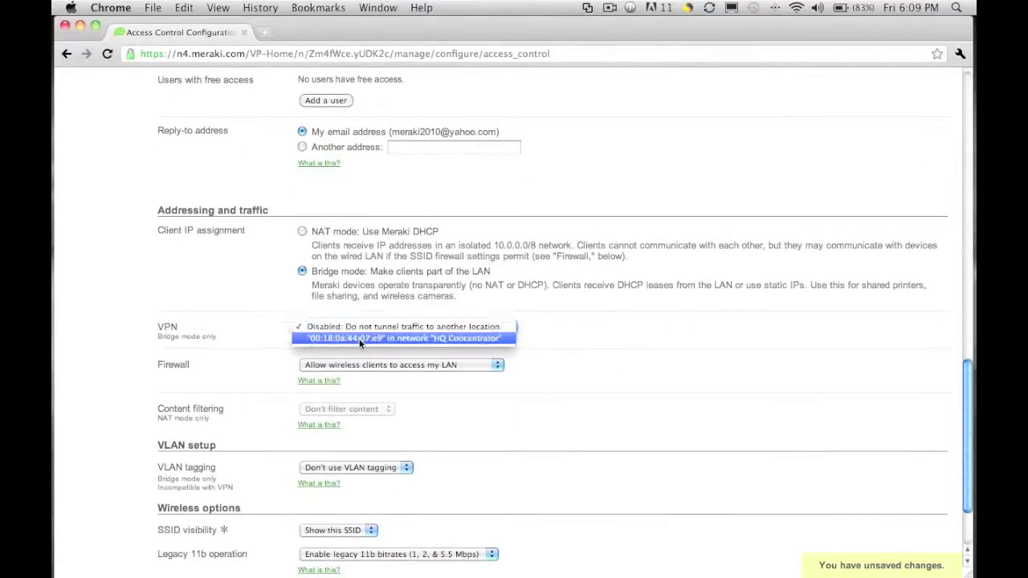
{"action": "left_click", "coordinate": [362, 338]}
{"action": "scroll", "coordinate": [562, 364], "scroll_direction": "down", "scroll_amount": 2}
{"action": "scroll", "coordinate": [562, 364], "scroll_direction": "down", "scroll_amount": 2}
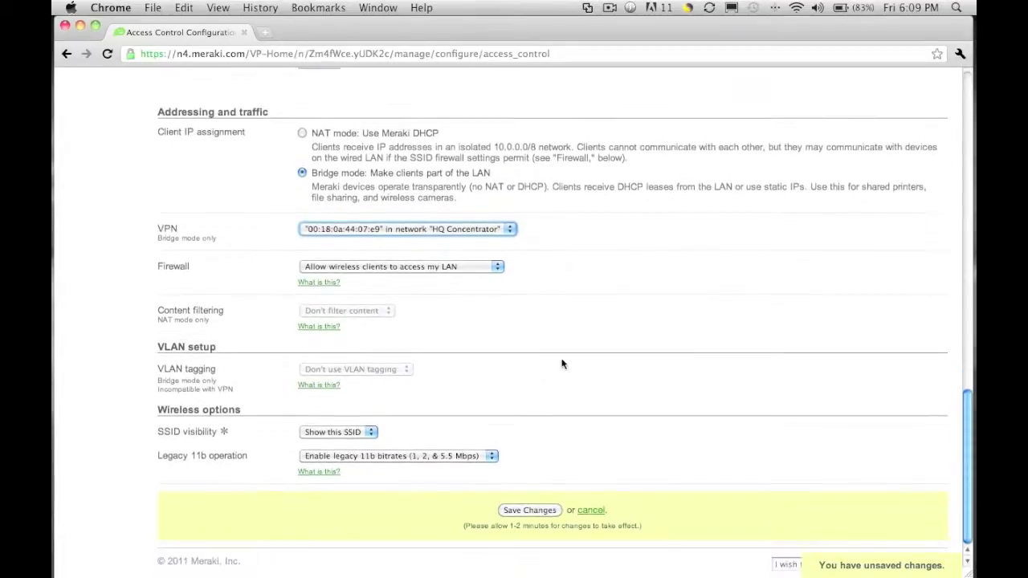
{"action": "left_click", "coordinate": [541, 513]}
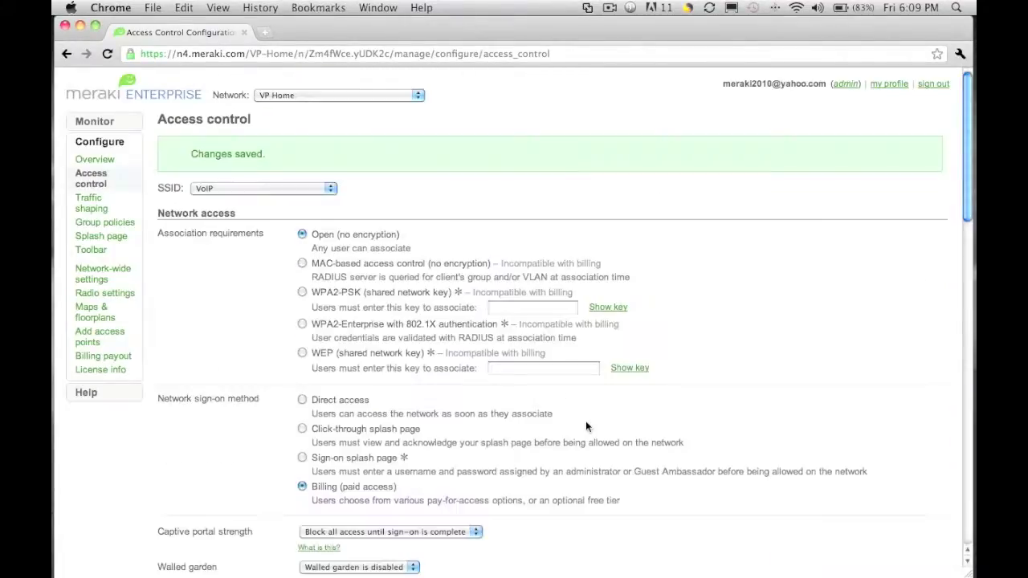
{"action": "left_click", "coordinate": [103, 274]}
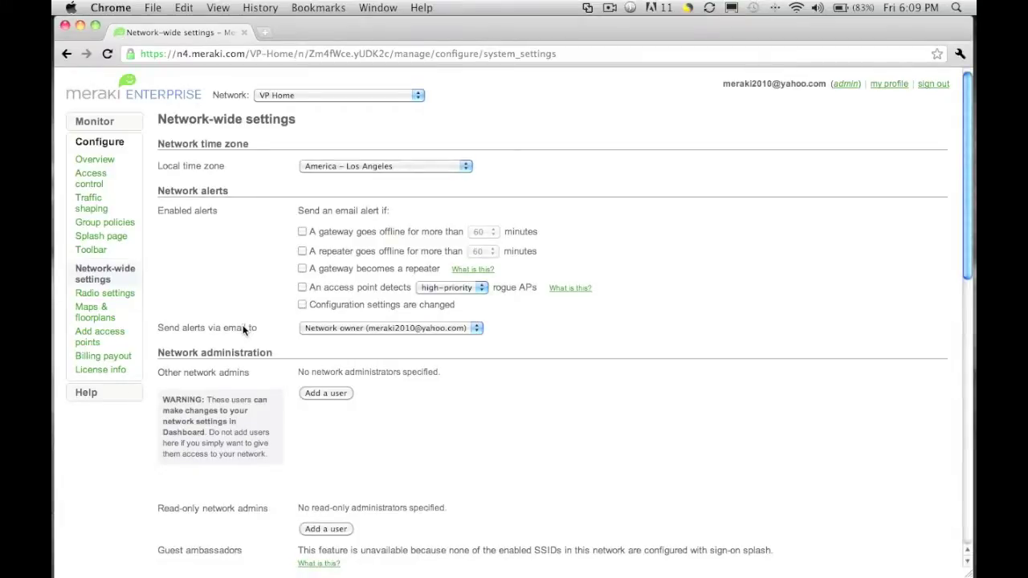
- Make clients wired directly to Meraki APs behave like they are connected to VoIP
{"action": "scroll", "coordinate": [243, 329], "scroll_direction": "down", "scroll_amount": 8}
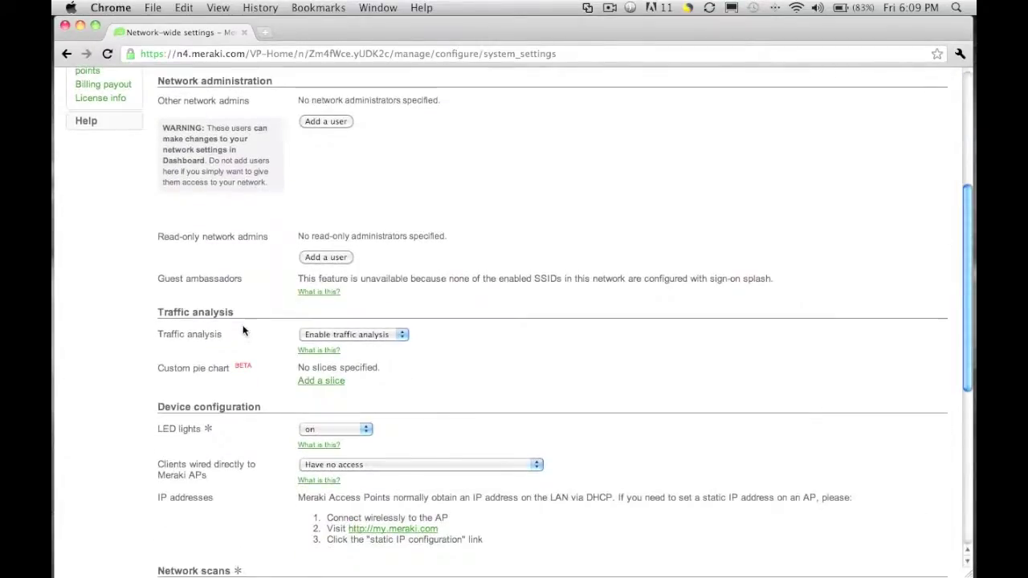
{"action": "scroll", "coordinate": [243, 329], "scroll_direction": "down", "scroll_amount": 3}
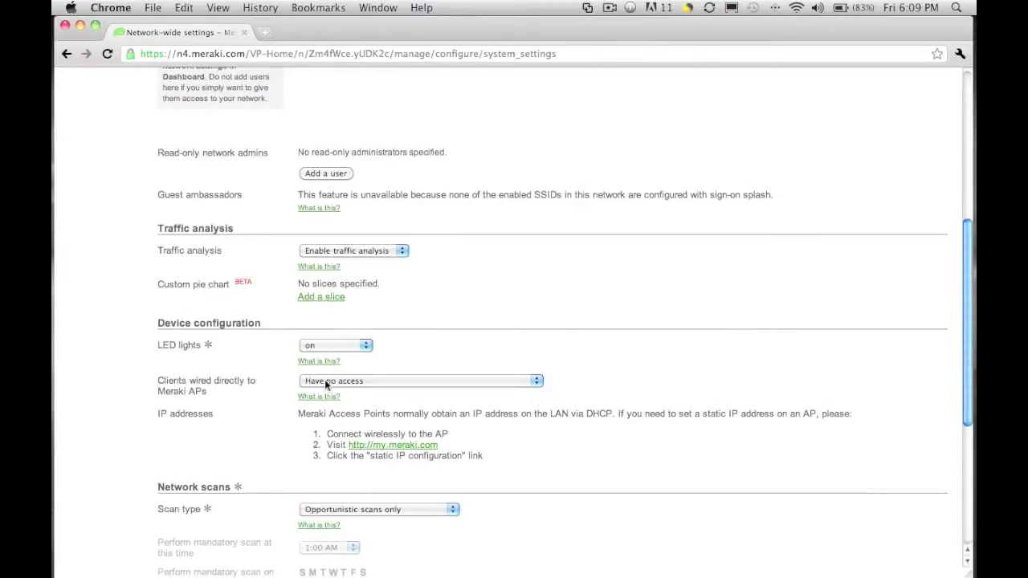
{"action": "left_click", "coordinate": [328, 383]}
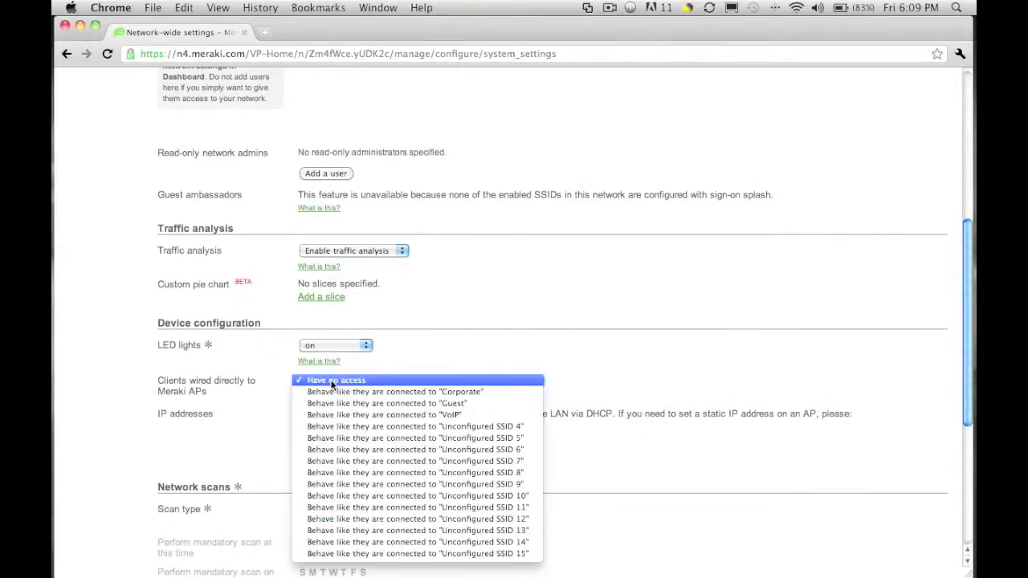
{"action": "left_click", "coordinate": [378, 415]}
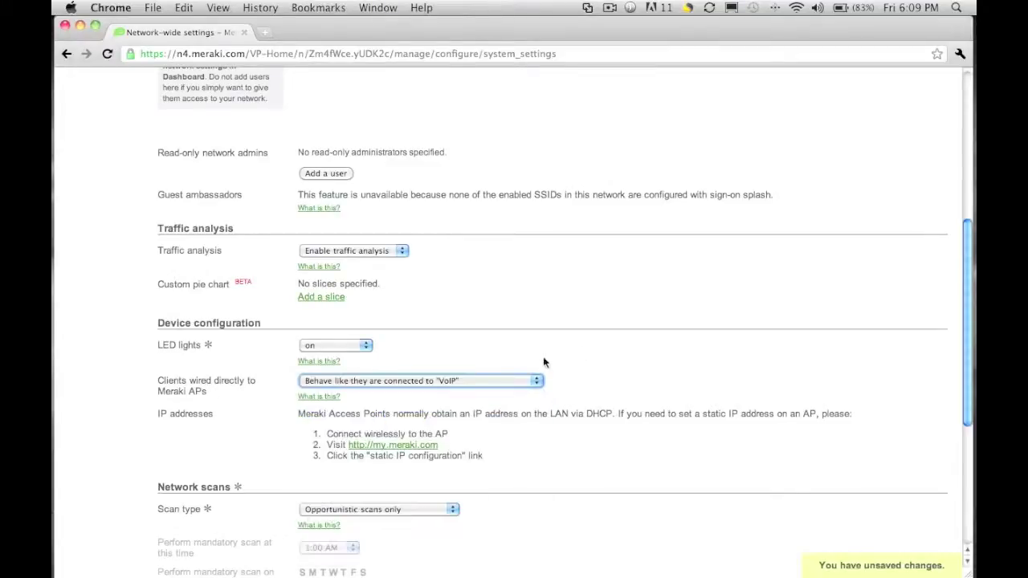